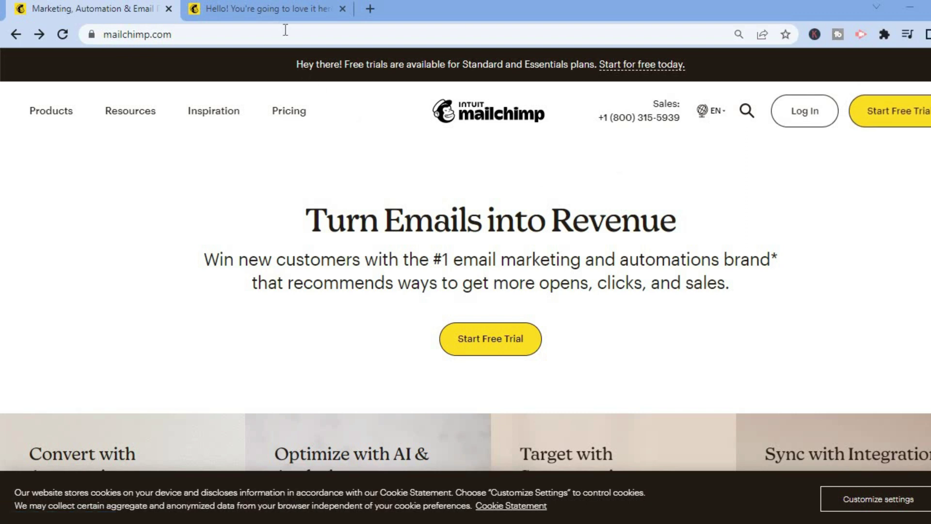
Step: On Account Set Up, make 'Grow my list of email subscribers' the top goal and continue
click(273, 13)
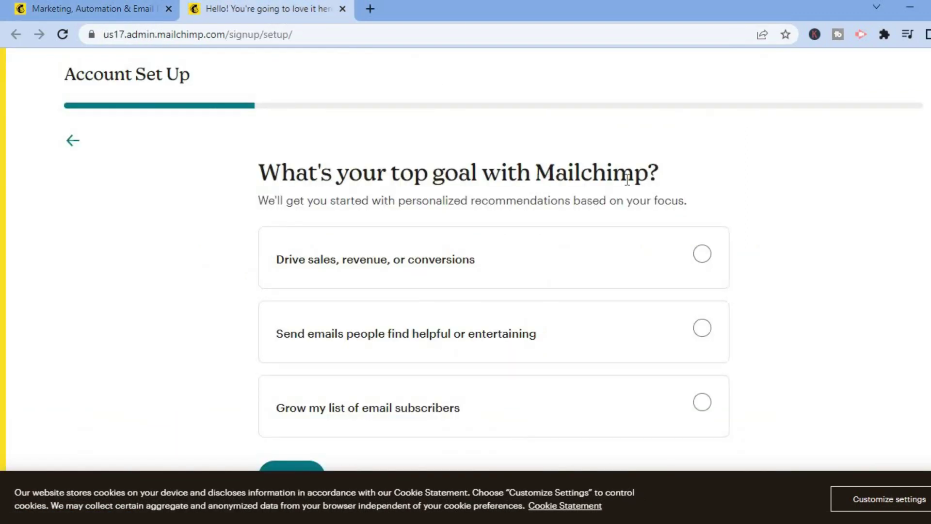
scroll(494, 263, down, 1)
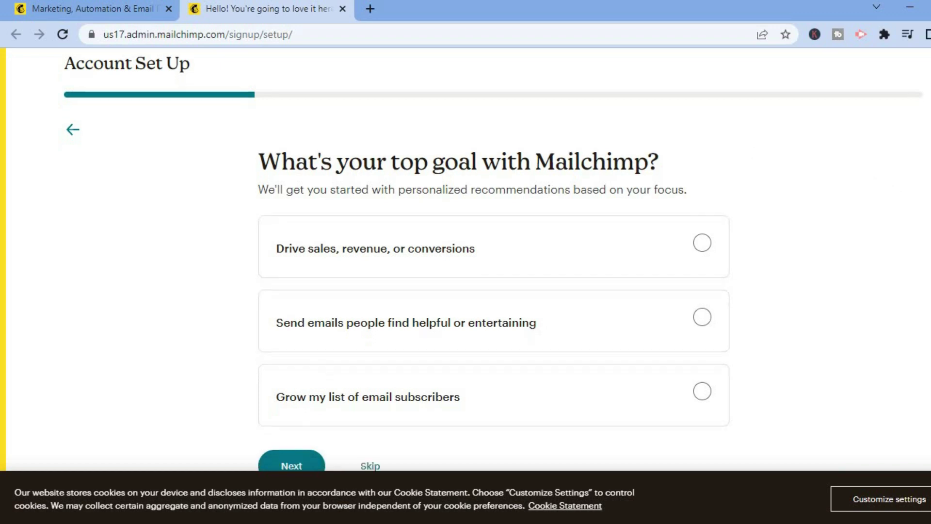
scroll(494, 263, down, 1)
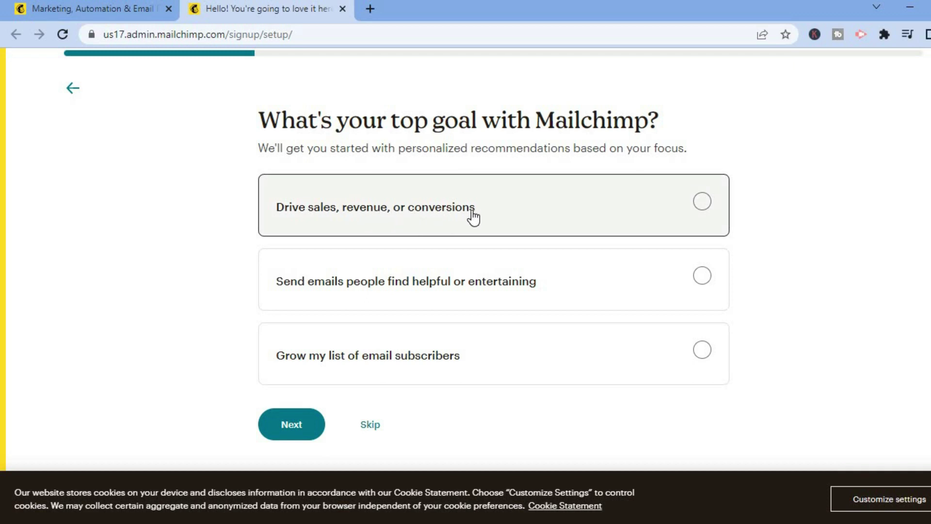
click(692, 200)
click(703, 277)
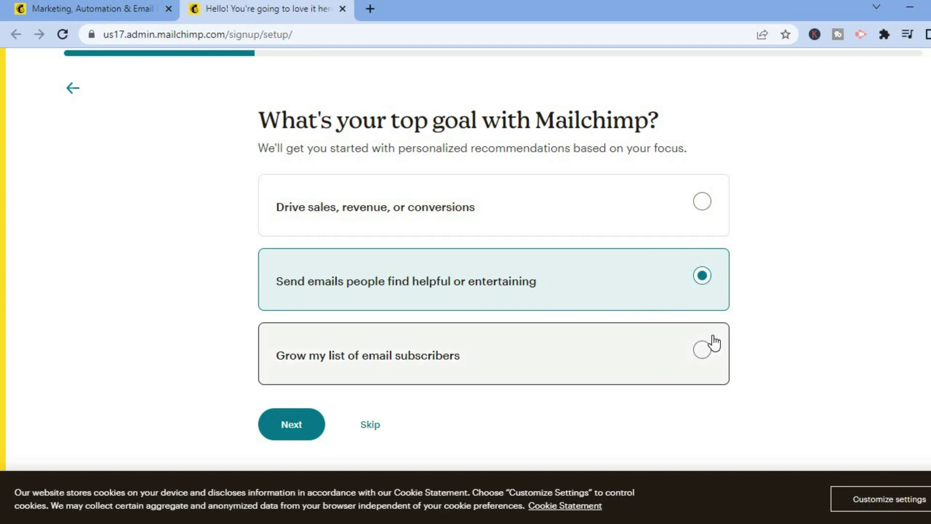
click(703, 353)
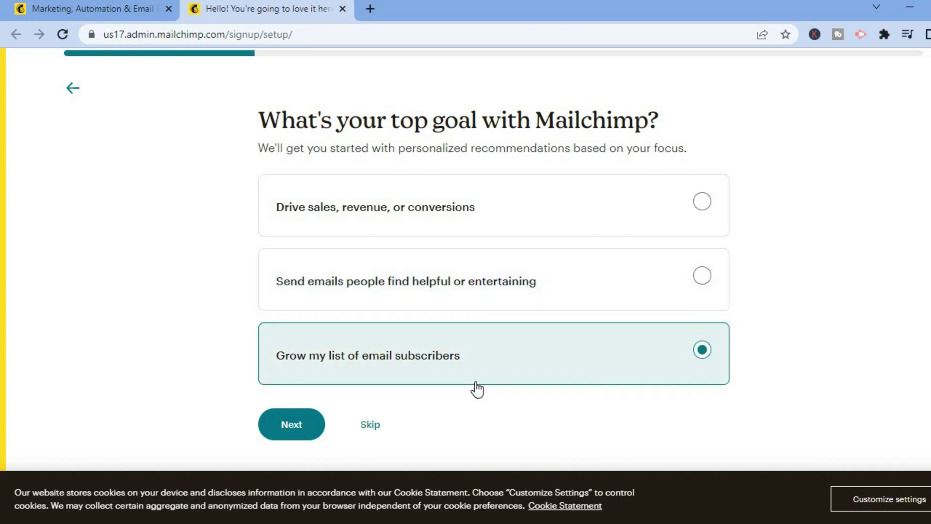
click(294, 427)
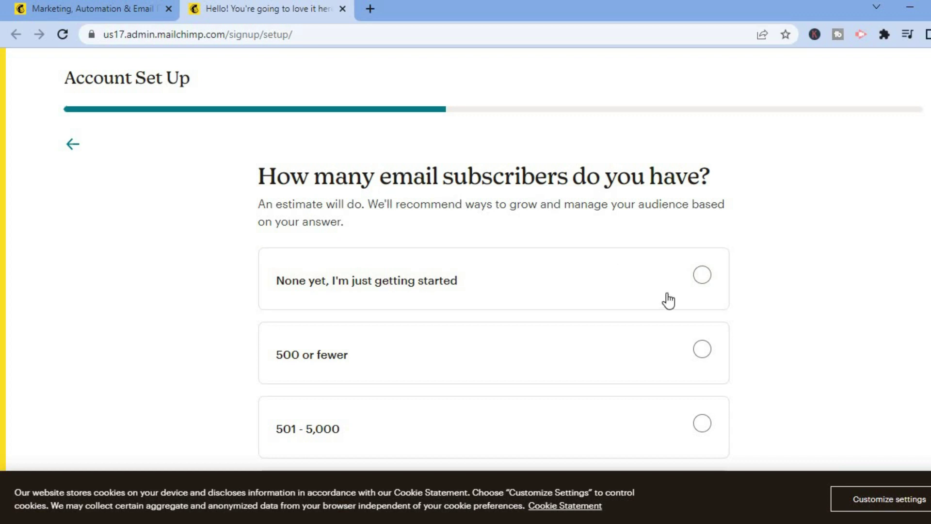
Step: Answer 'None yet' for the current number of email subscribers
click(703, 276)
scroll(494, 272, down, 6)
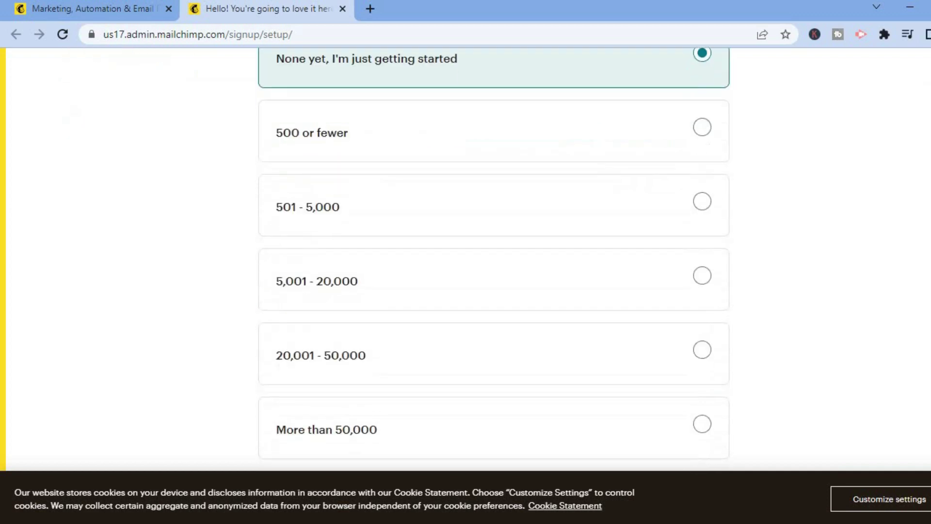
click(292, 434)
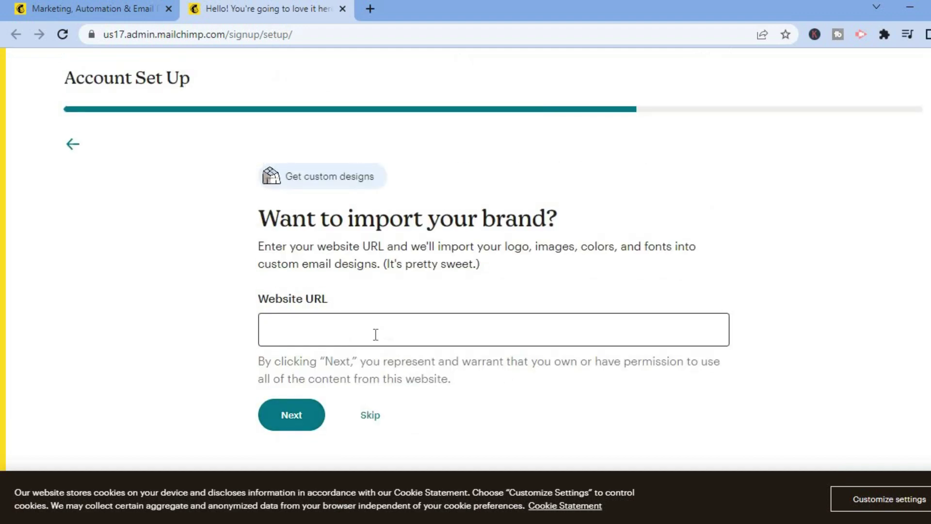
Step: Skip the brand import and opt in to the Mailchimp Presents emails
click(374, 418)
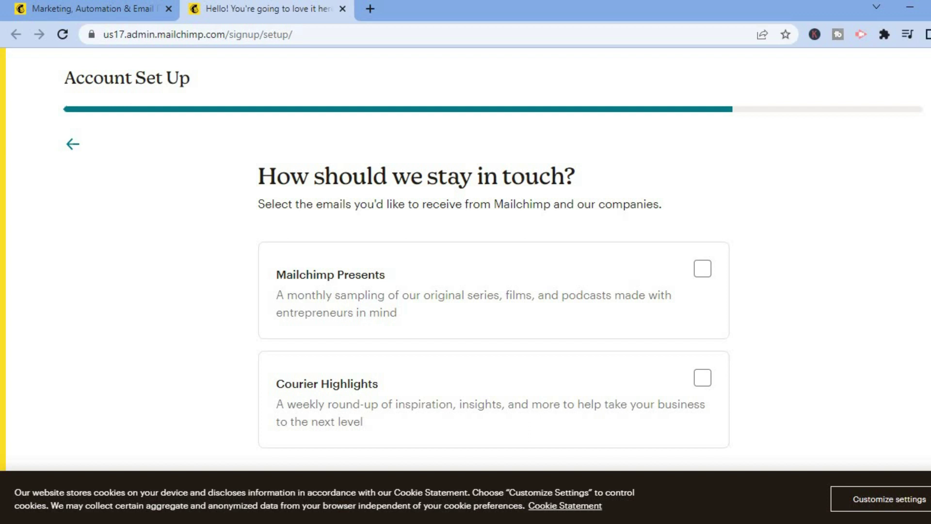
scroll(494, 257, down, 3)
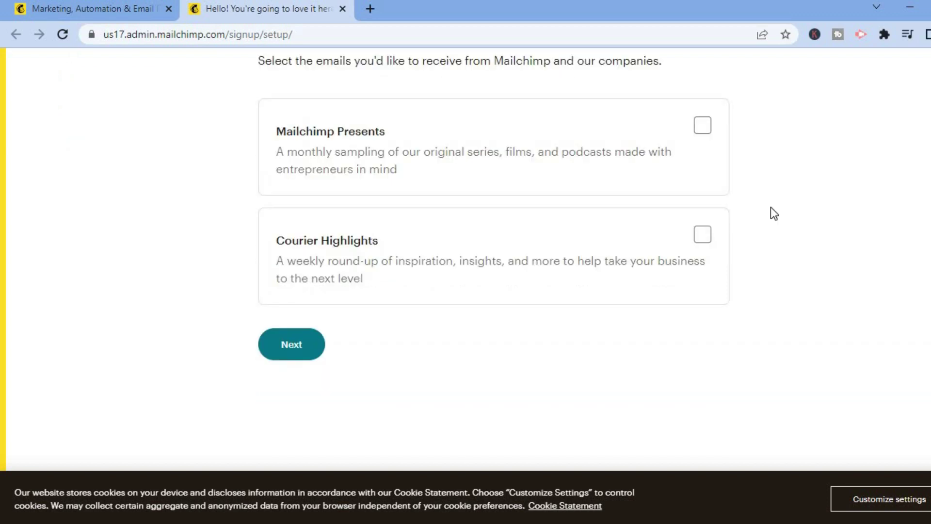
click(702, 126)
click(705, 127)
click(305, 337)
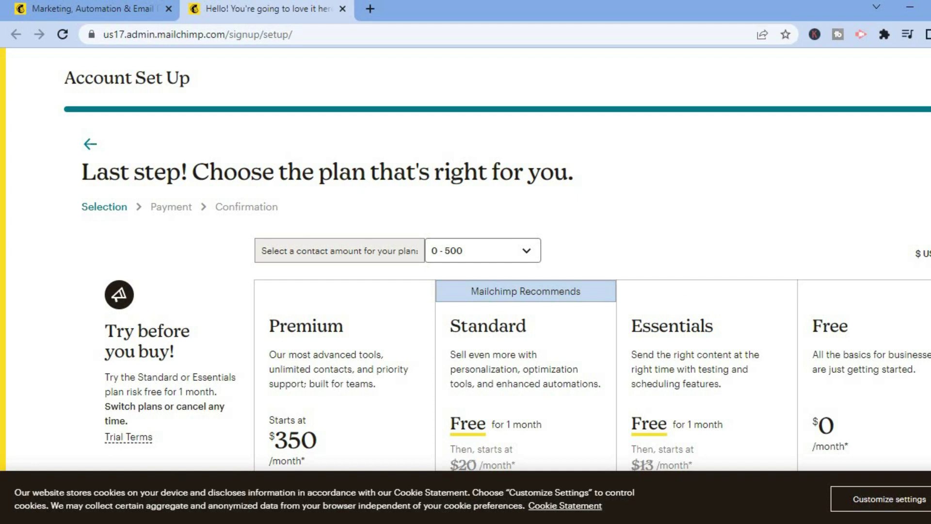
Step: Continue on the Free plan and finish setup to reach the dashboard Home page
scroll(496, 259, down, 3)
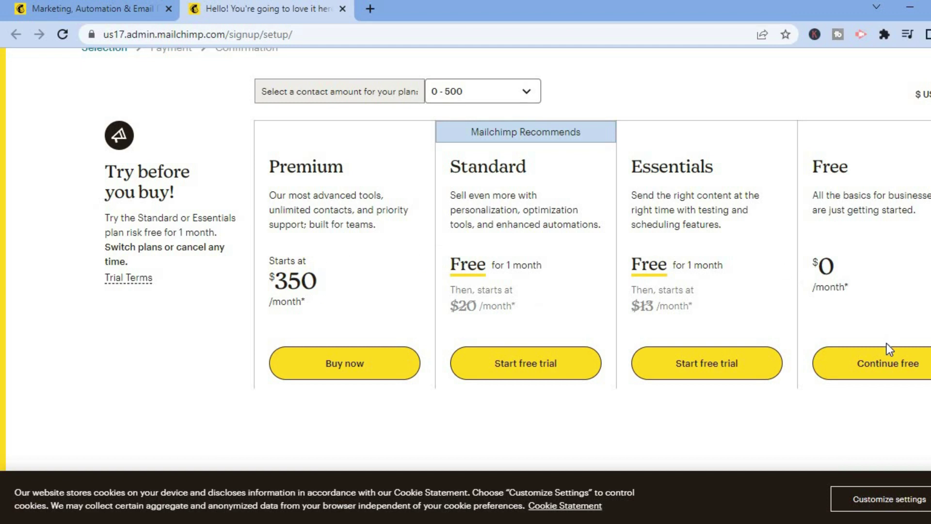
click(861, 361)
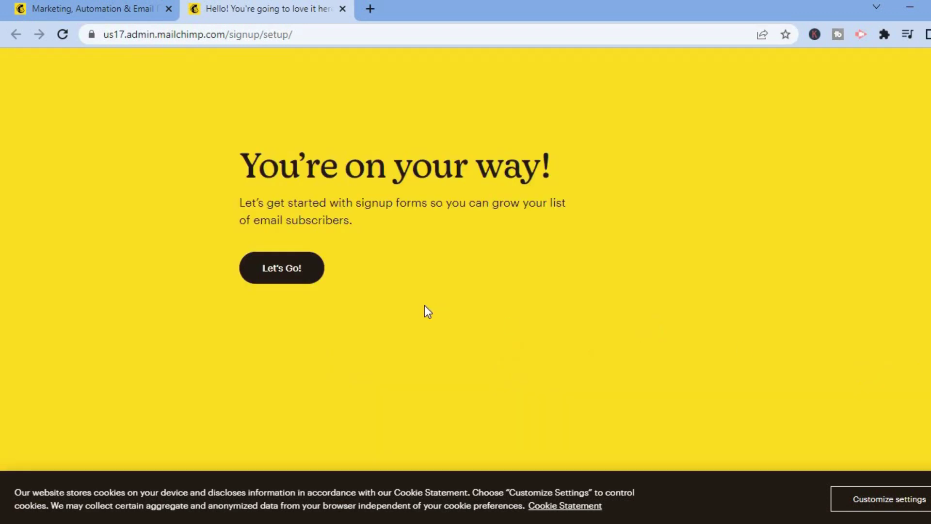
click(281, 267)
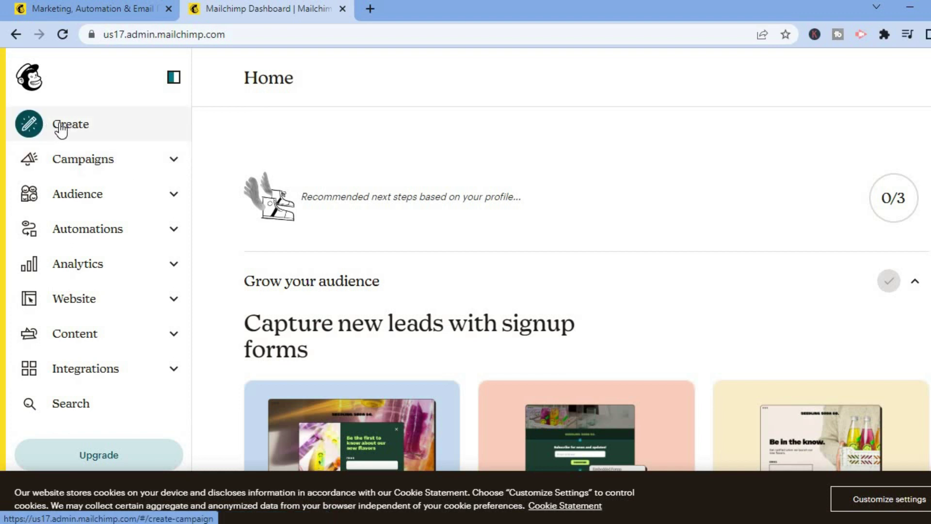
Step: Open the Create page from the dashboard's left sidebar
click(27, 125)
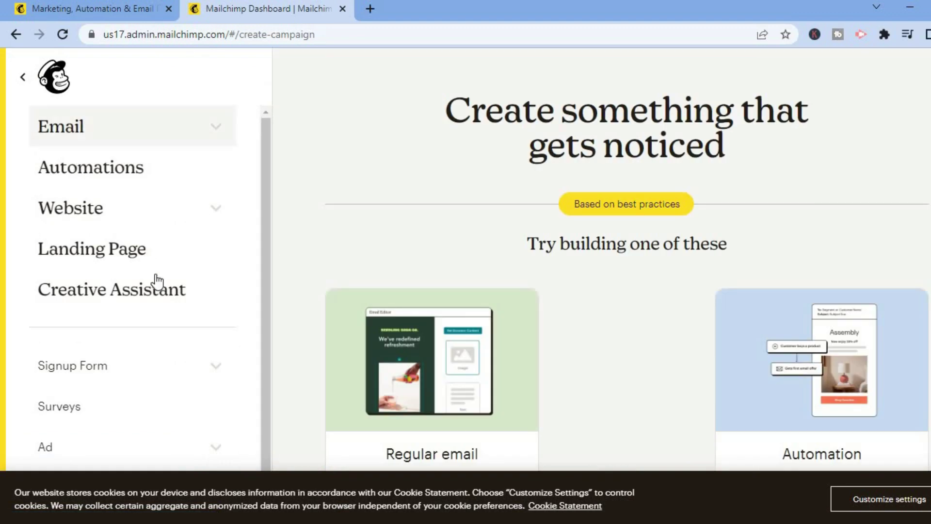
Step: Create a landing page named 'test' and begin building it
click(107, 253)
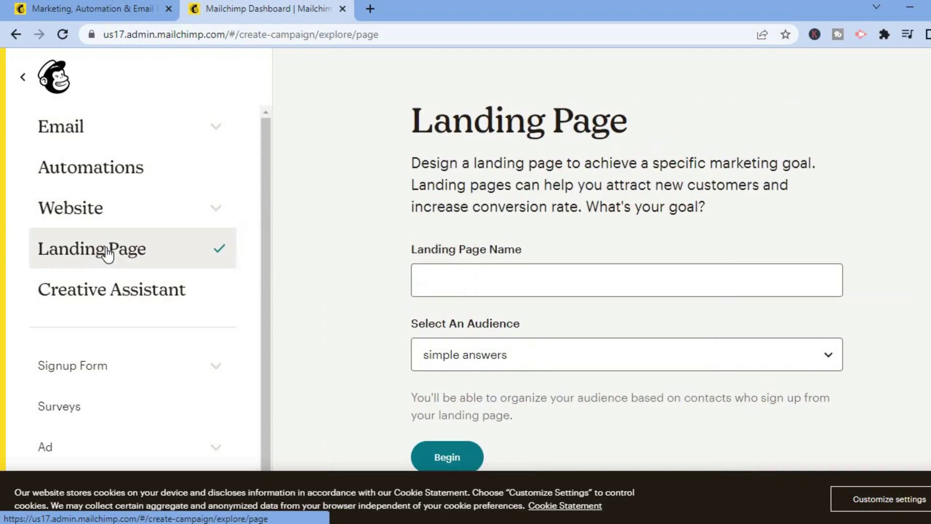
click(685, 286)
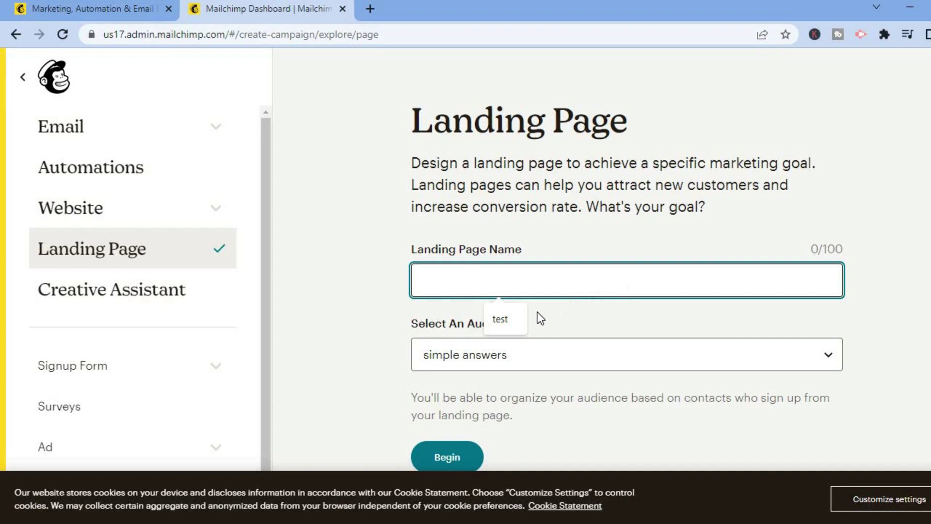
click(502, 317)
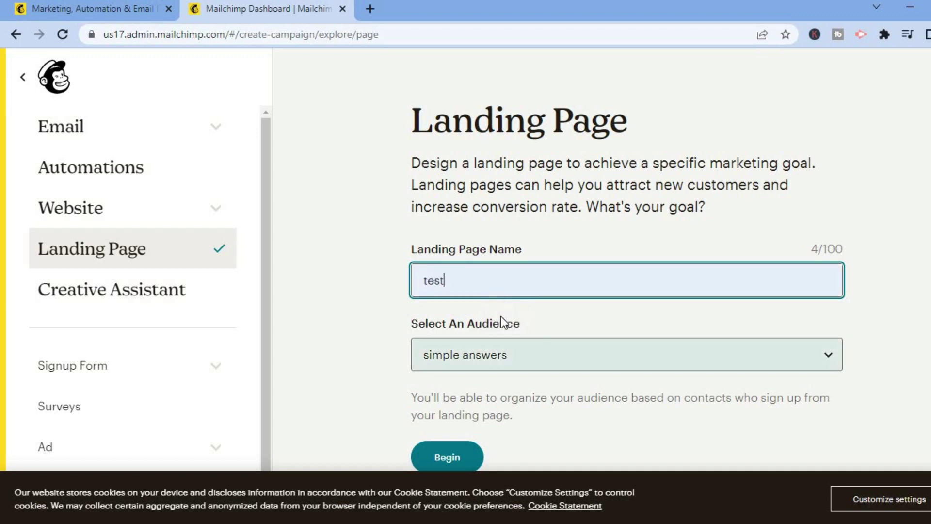
click(442, 455)
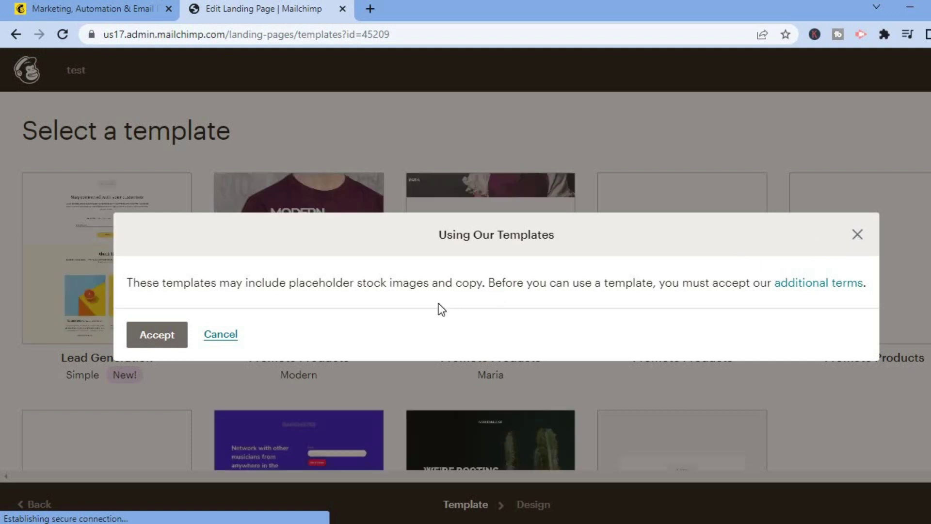
Step: Accept the template terms and choose the Modern Promote Products template
click(152, 344)
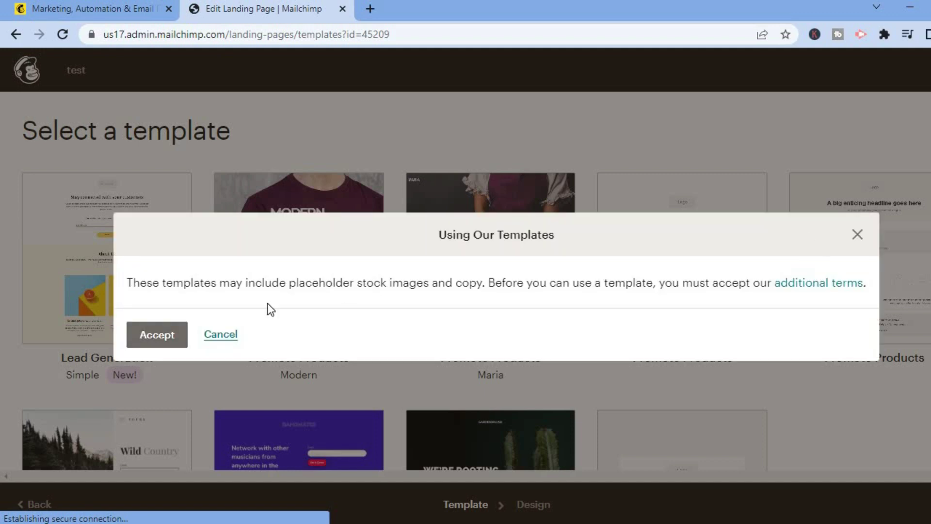
click(153, 333)
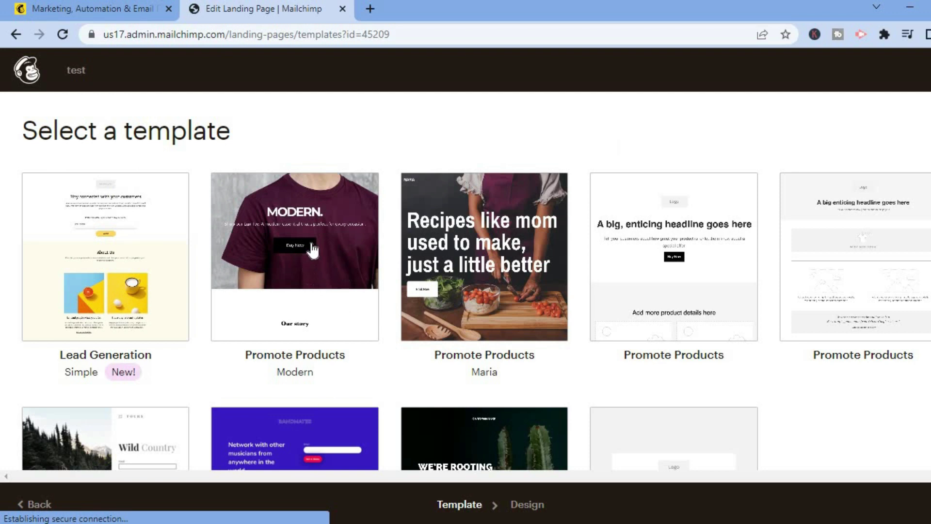
scroll(317, 262, down, 4)
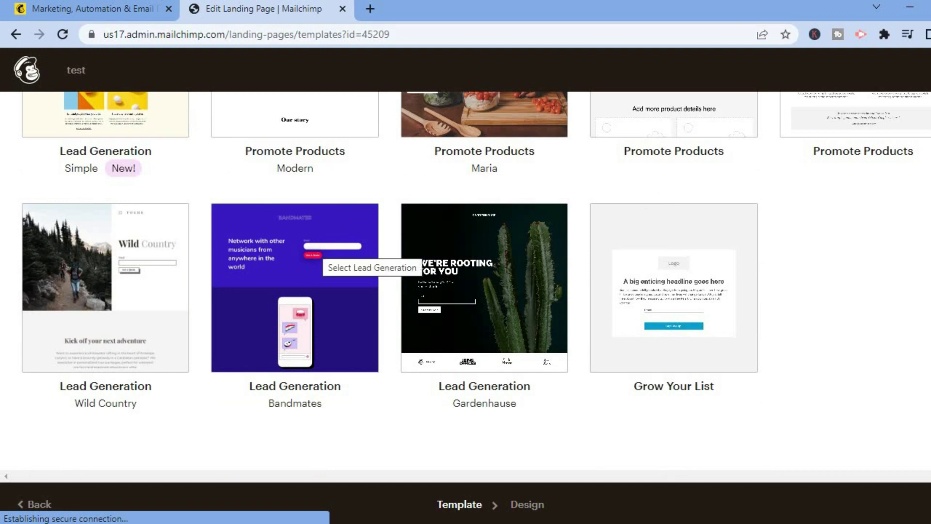
scroll(317, 262, down, 1)
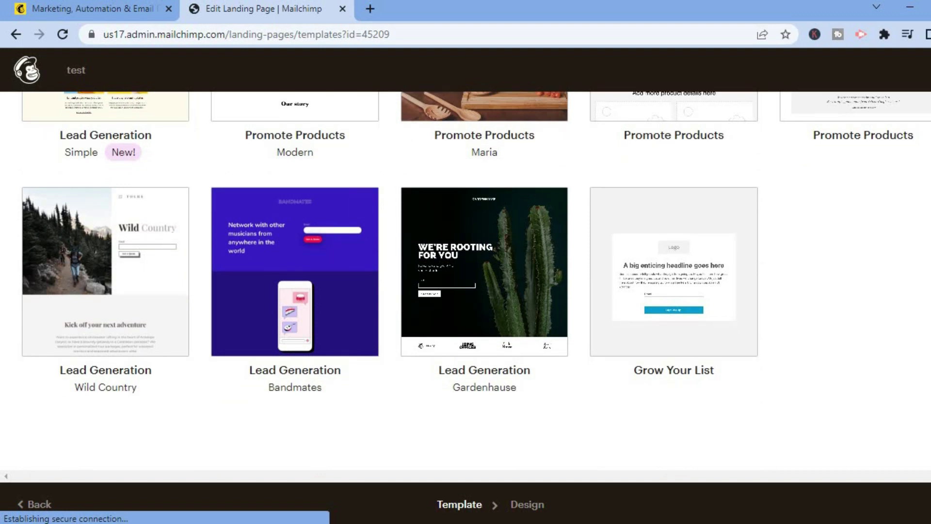
scroll(466, 281, up, 3)
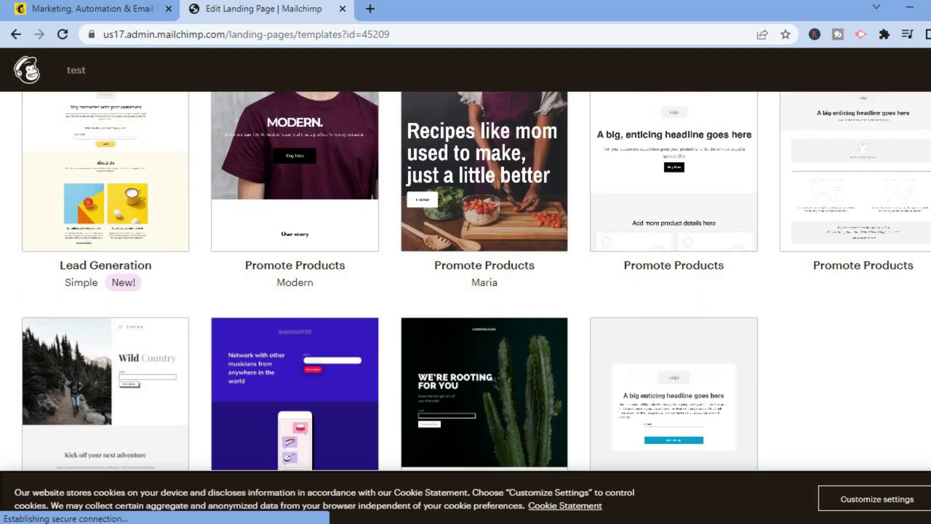
scroll(290, 169, up, 2)
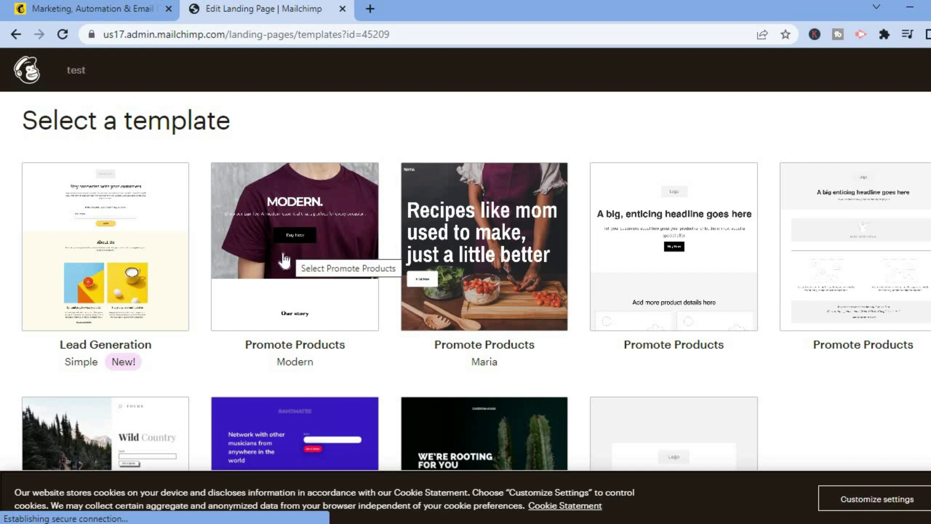
click(295, 262)
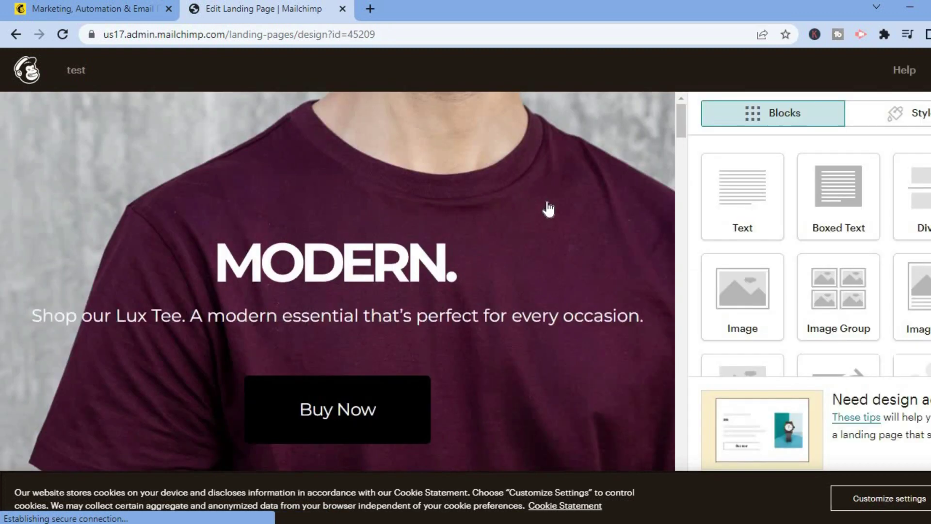
Step: Delete the 'Shop our Lux Tee' text block and the MODERN heading from the hero
mouse_move(677, 121)
mouse_down()
mouse_move(679, 193)
mouse_move(680, 109)
mouse_up()
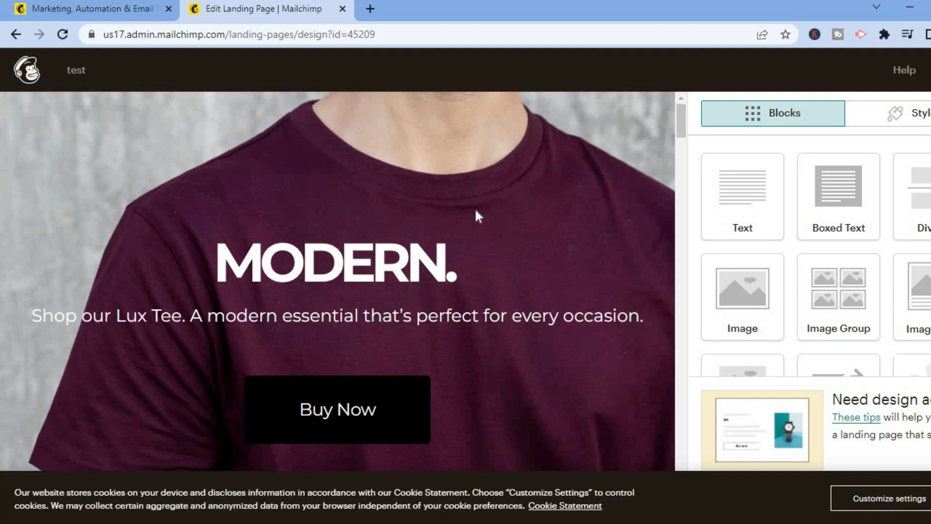
mouse_move(405, 245)
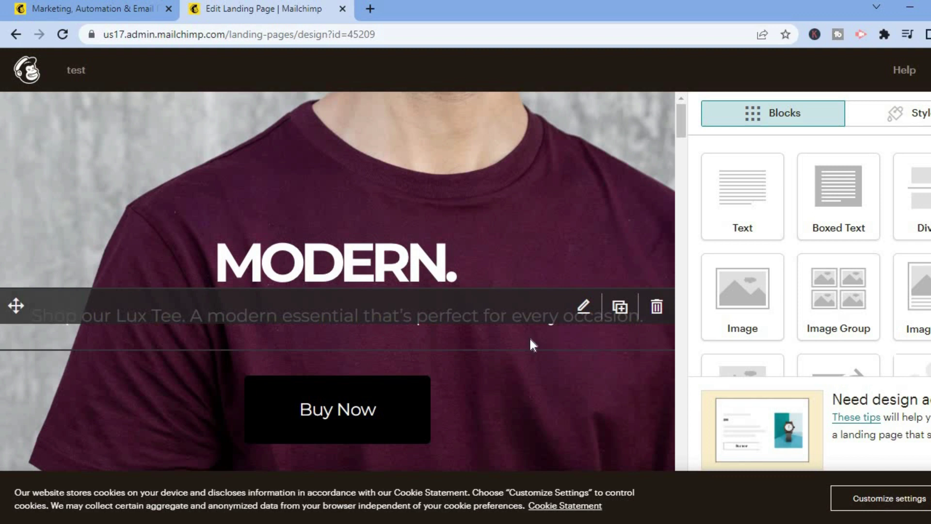
click(585, 308)
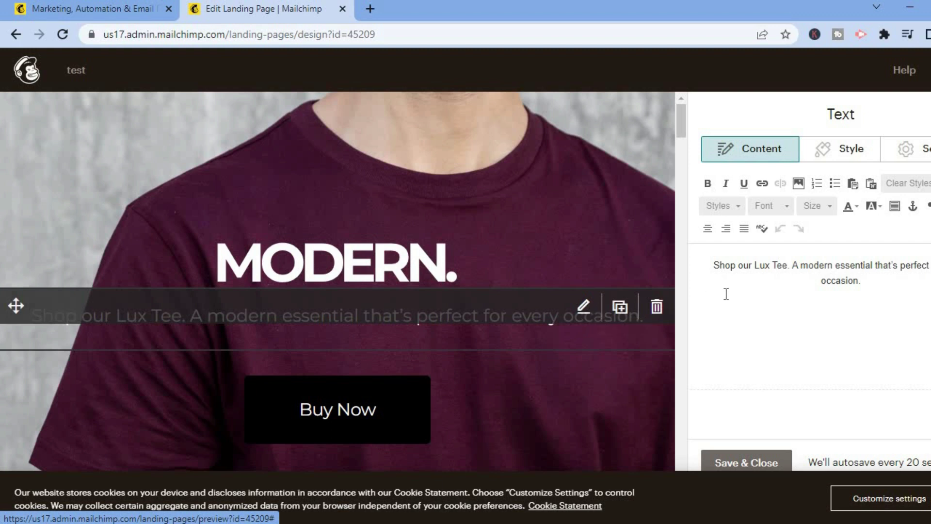
click(779, 266)
click(656, 307)
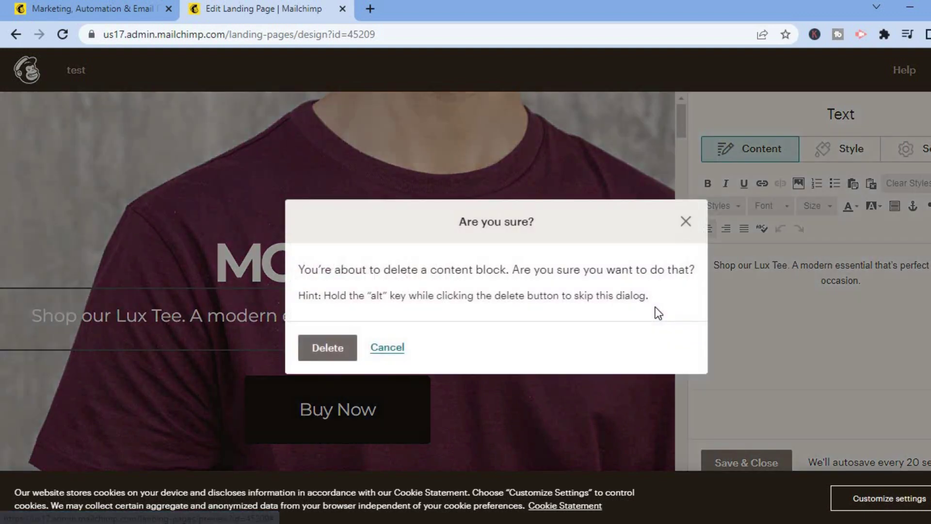
click(328, 348)
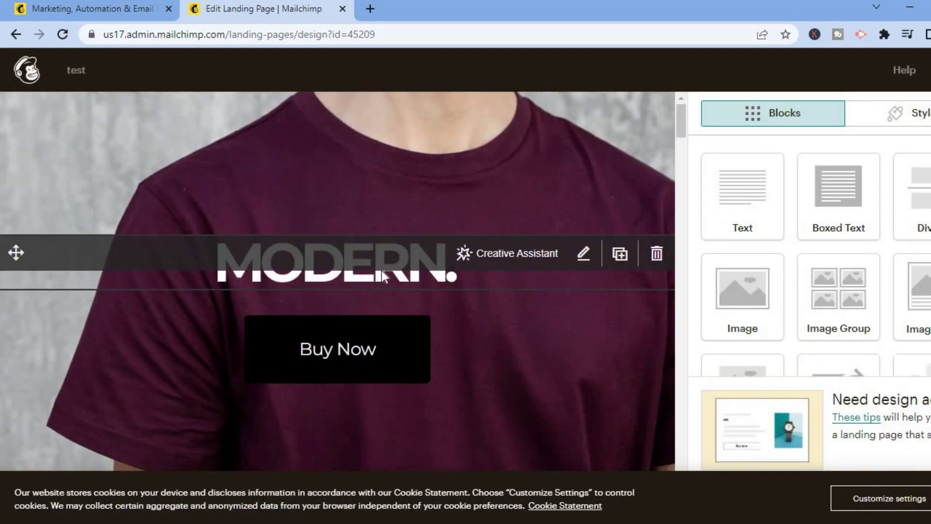
click(657, 254)
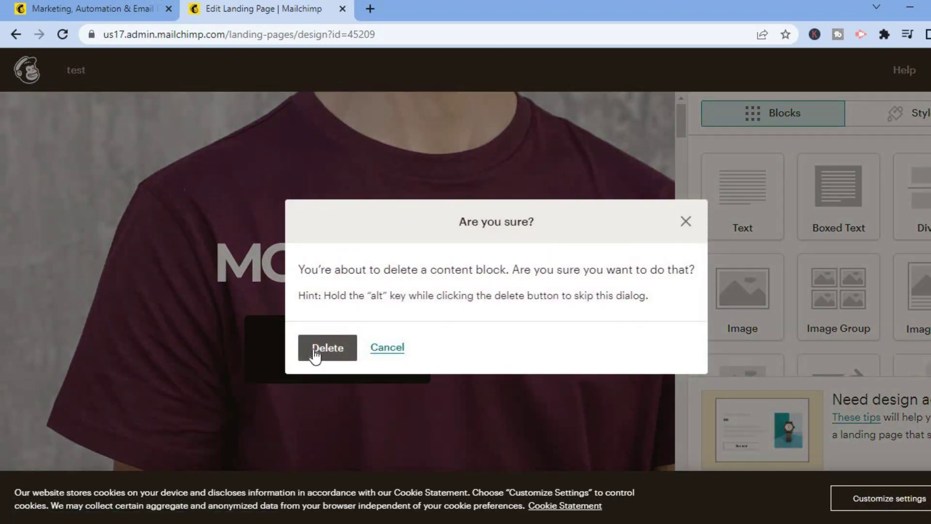
click(313, 357)
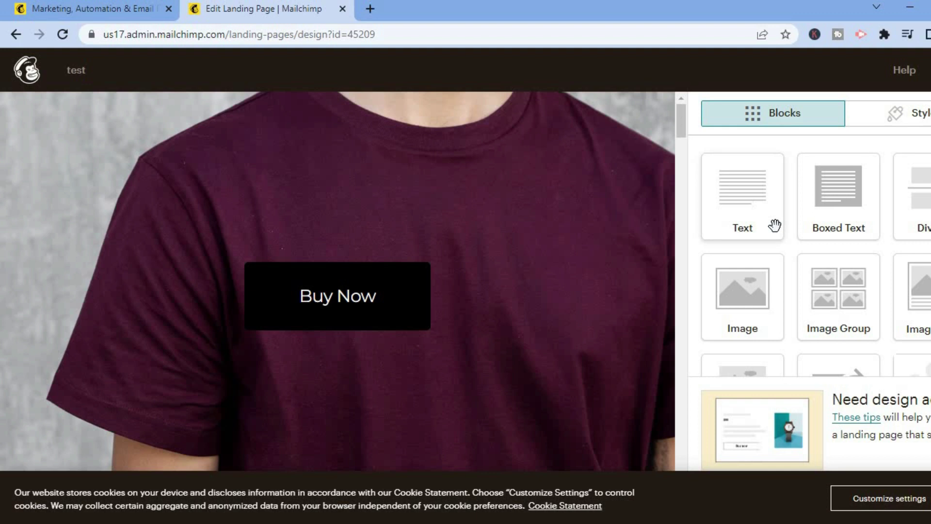
Step: Drop a new Text block onto the hero below Buy Now and save it
drag(751, 212, 427, 359)
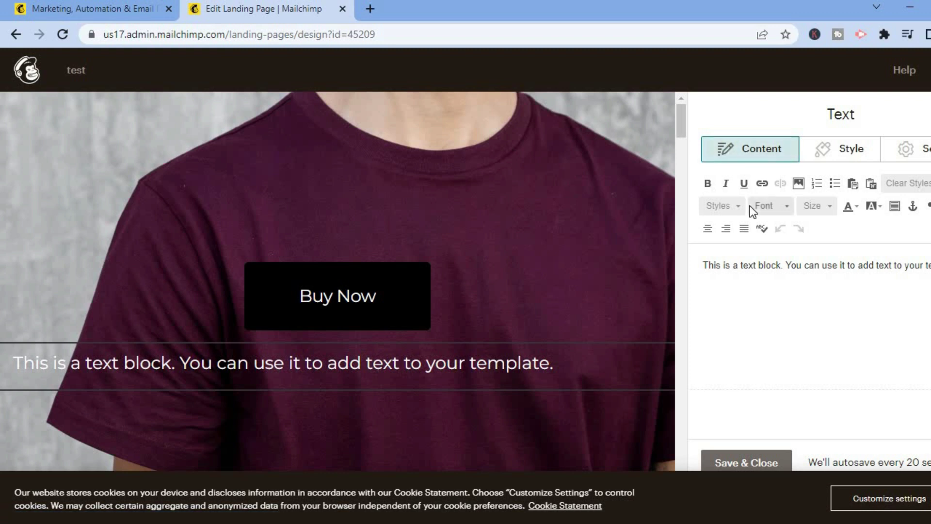
click(745, 463)
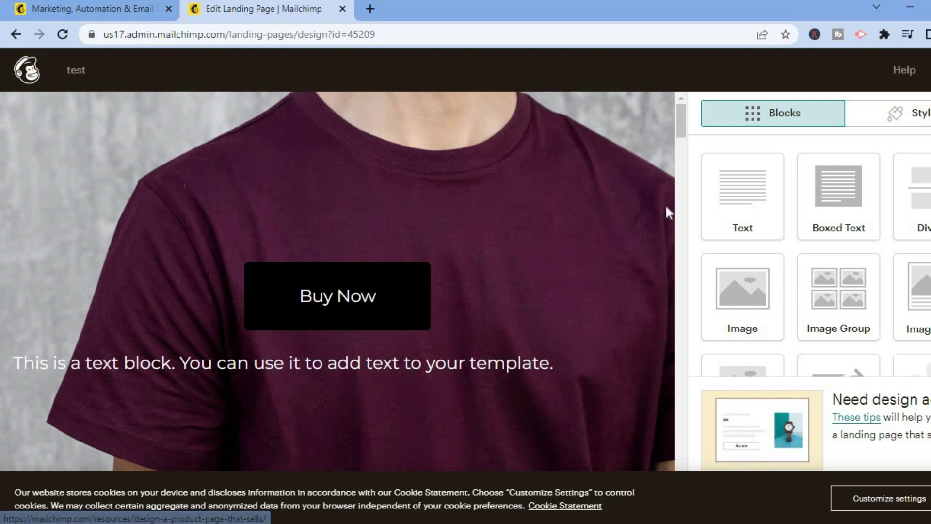
drag(681, 129, 679, 171)
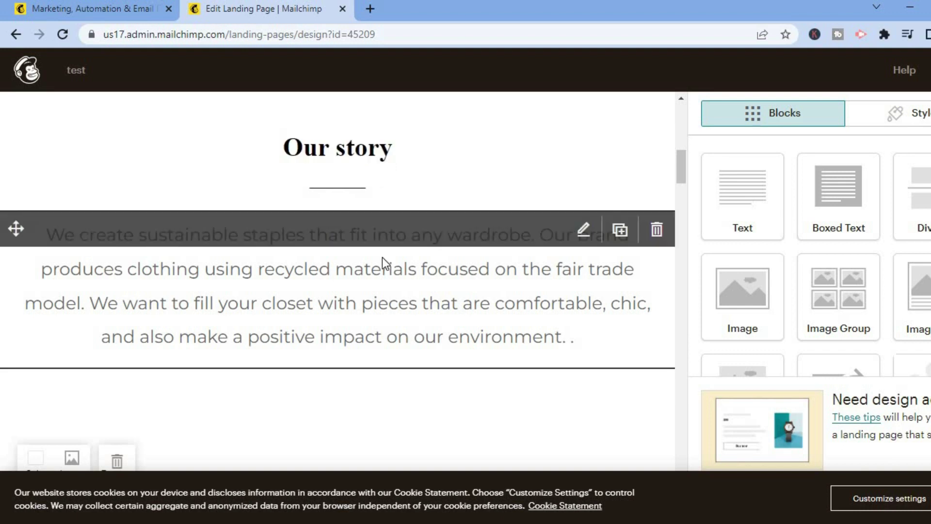
click(408, 309)
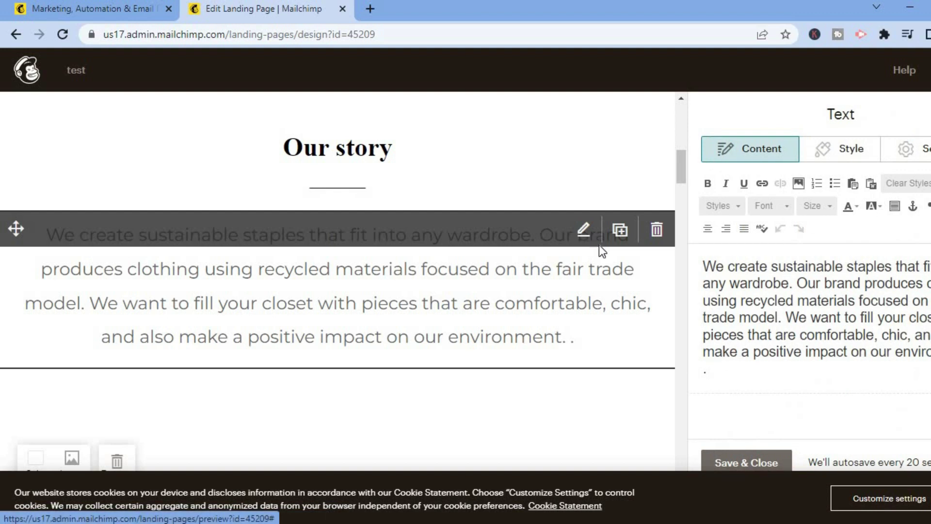
click(794, 301)
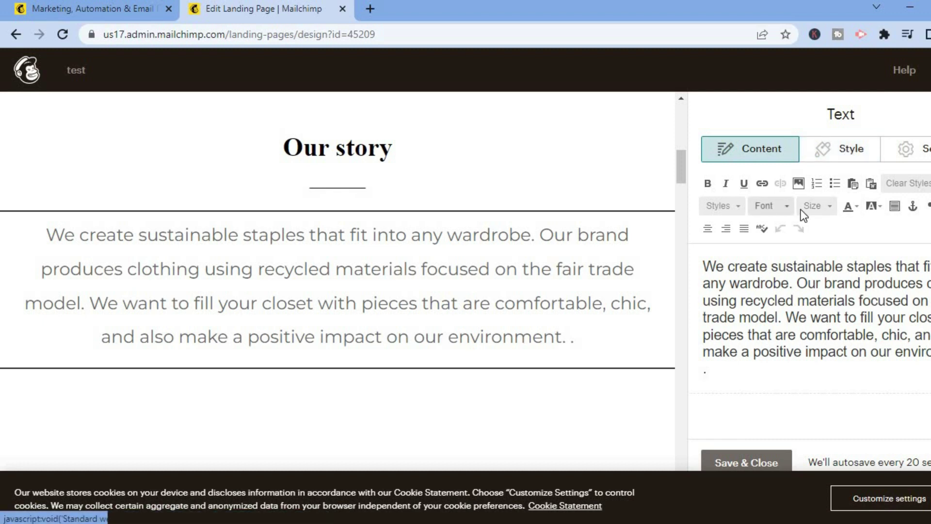
click(774, 206)
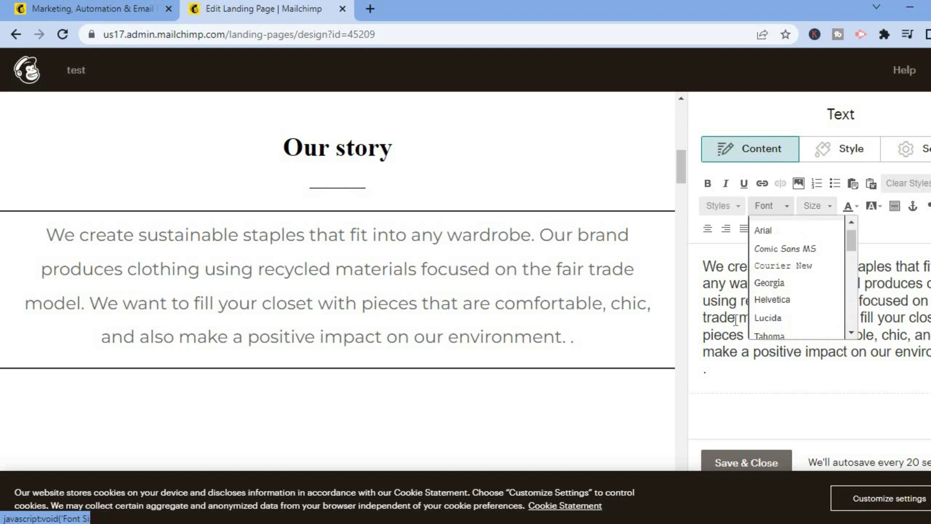
click(730, 460)
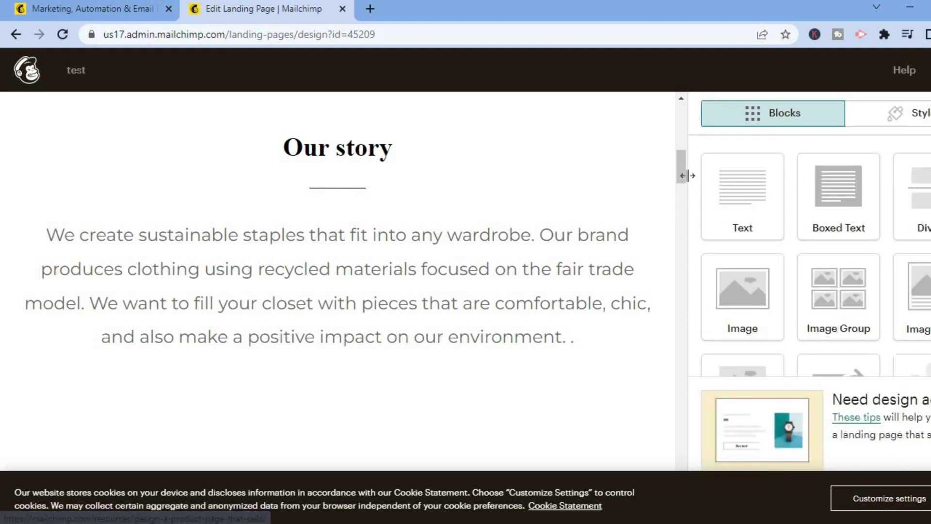
Step: Delete the customer testimonials block from the landing page
scroll(683, 185, down, 10)
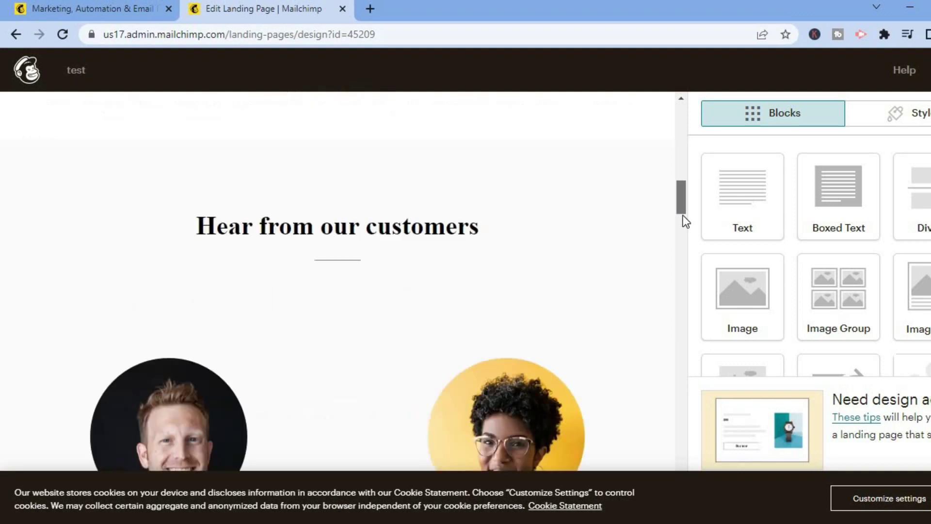
scroll(683, 215, up, 3)
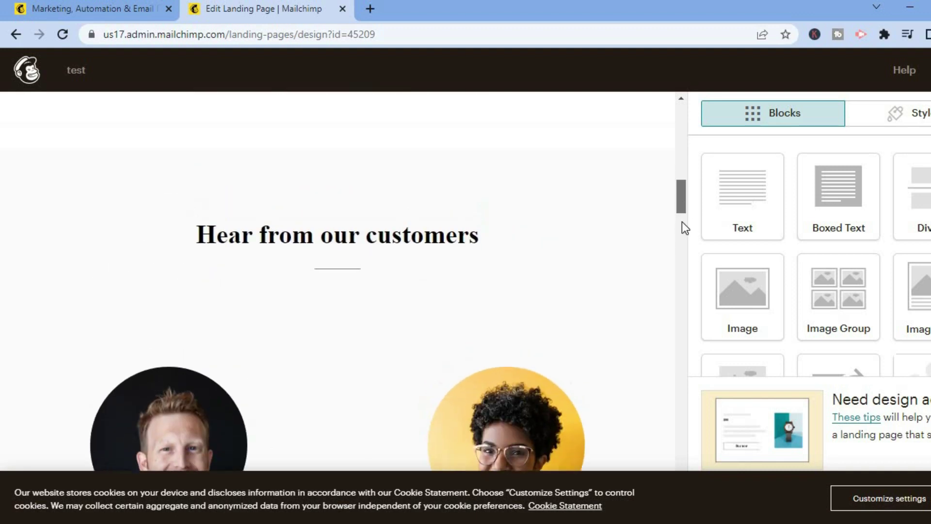
scroll(682, 222, down, 3)
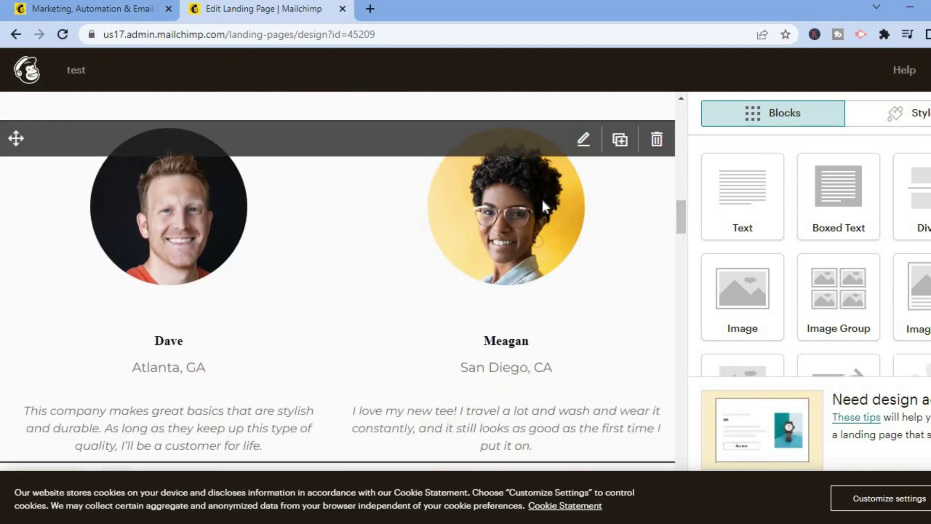
click(656, 140)
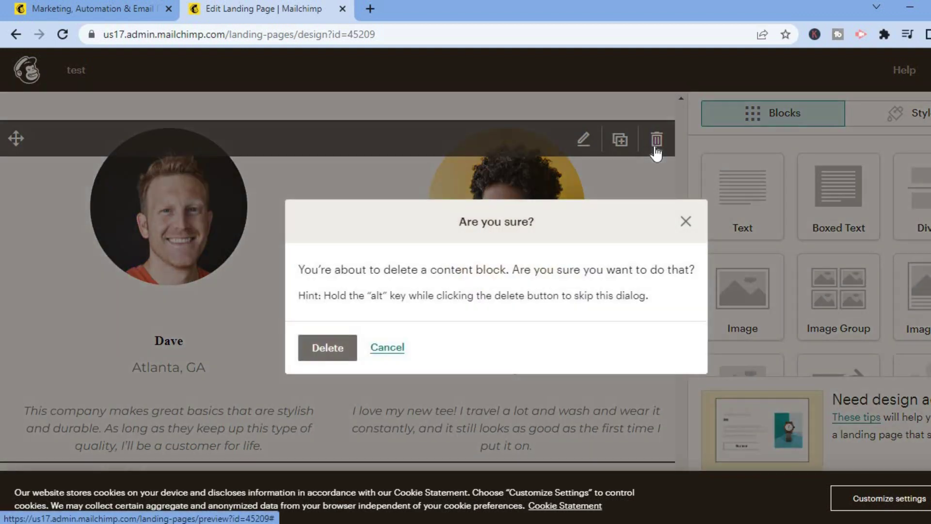
click(327, 348)
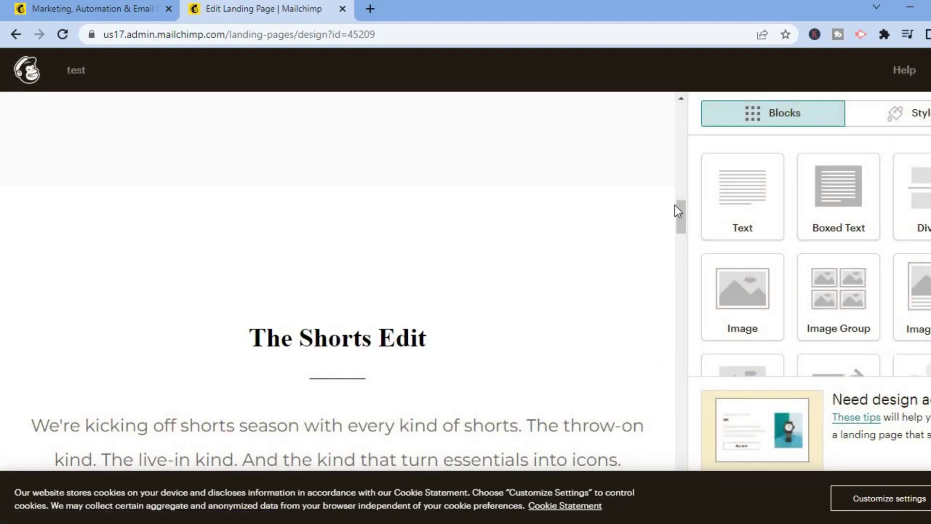
Step: Delete The Shorts Edit heading above the shorts-season paragraph
mouse_move(683, 208)
mouse_down()
mouse_move(681, 232)
mouse_move(680, 217)
mouse_up()
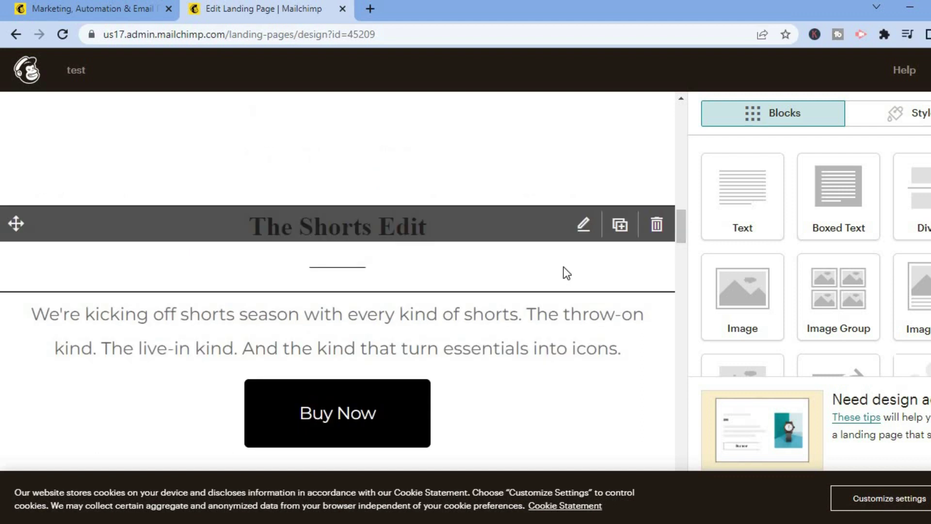
click(656, 224)
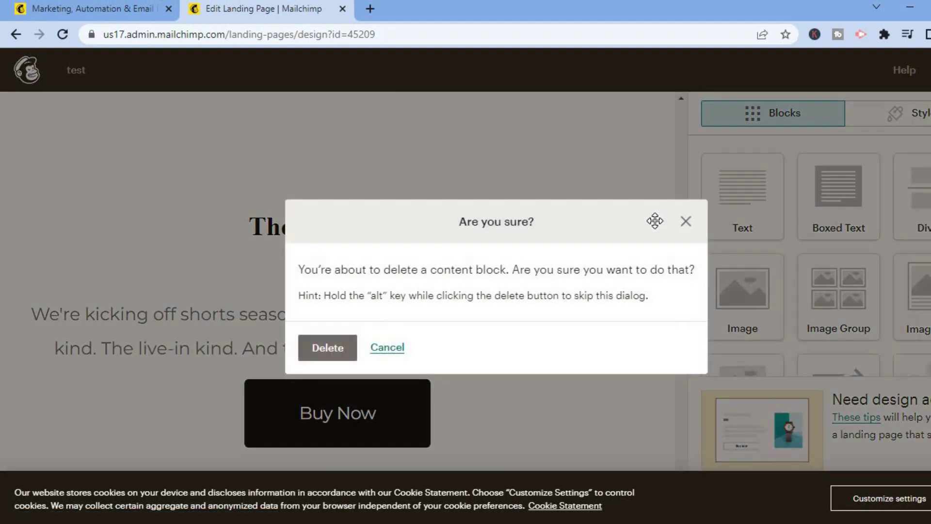
click(340, 347)
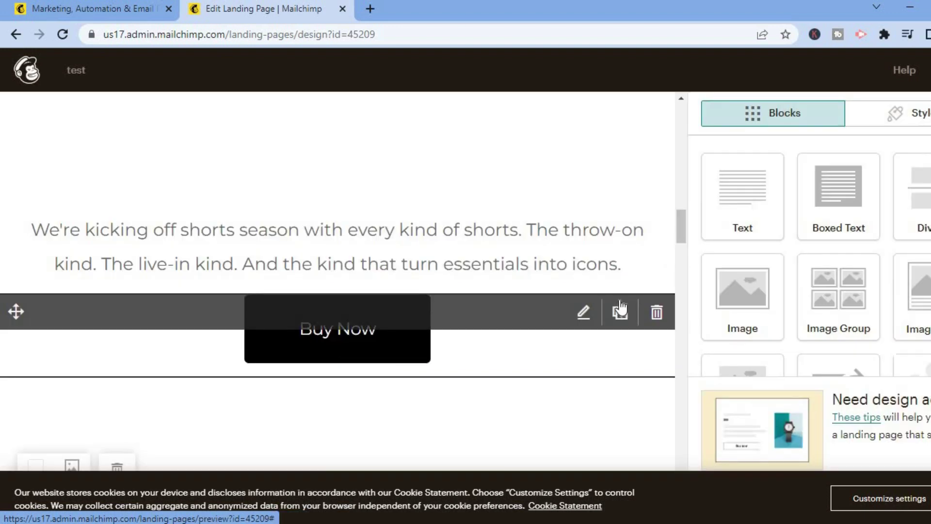
scroll(743, 327, down, 3)
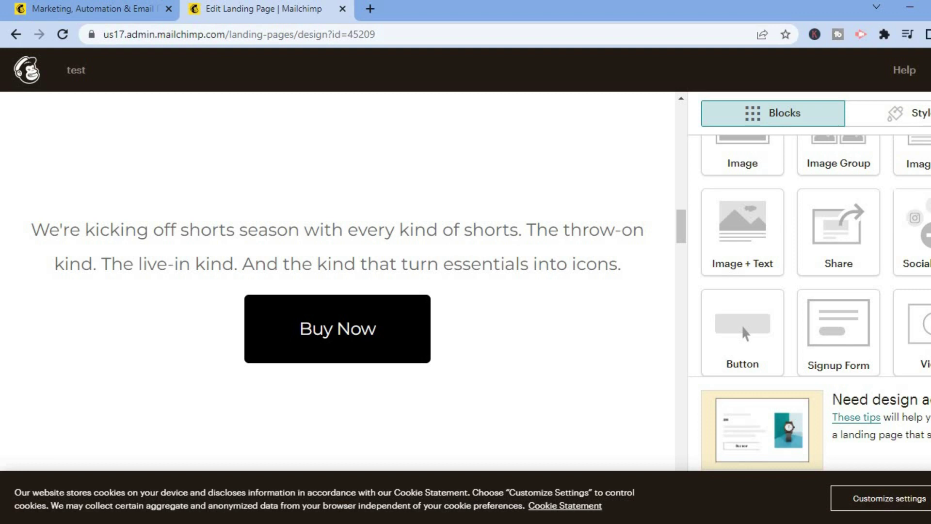
scroll(741, 324, up, 3)
Step: Set the hero Buy Now button's link to File, bringing up Content studio
drag(681, 232, 677, 134)
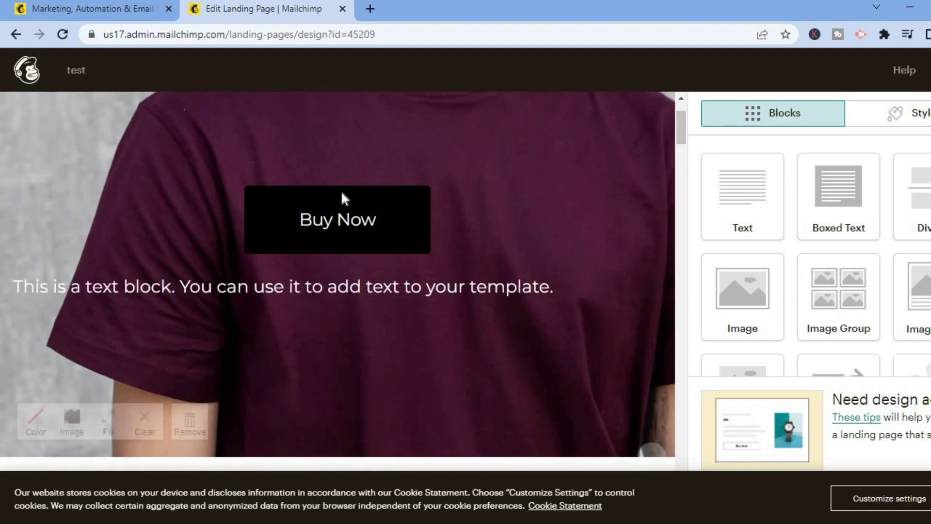
click(360, 236)
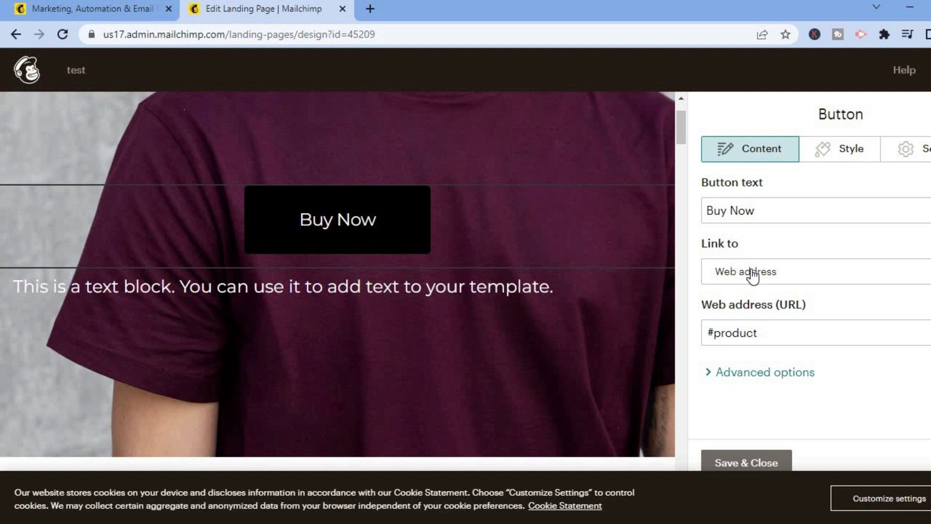
click(781, 270)
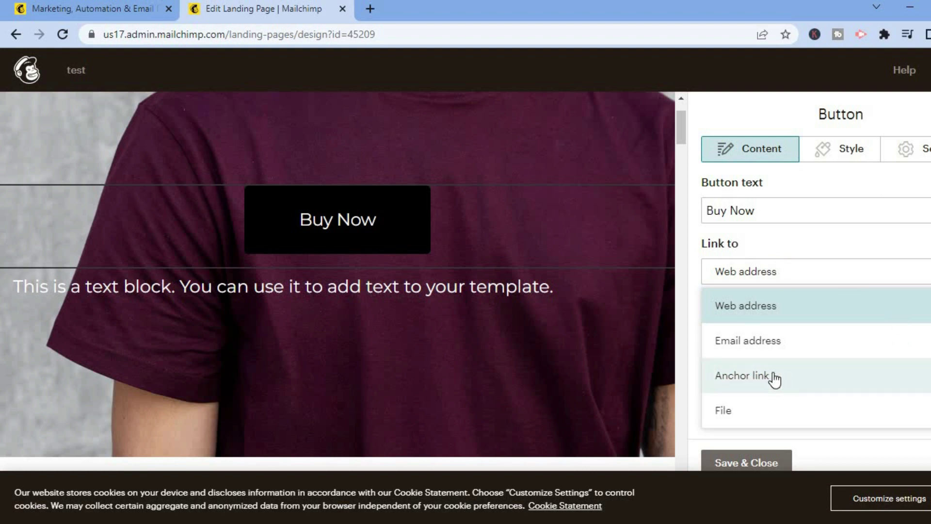
click(736, 409)
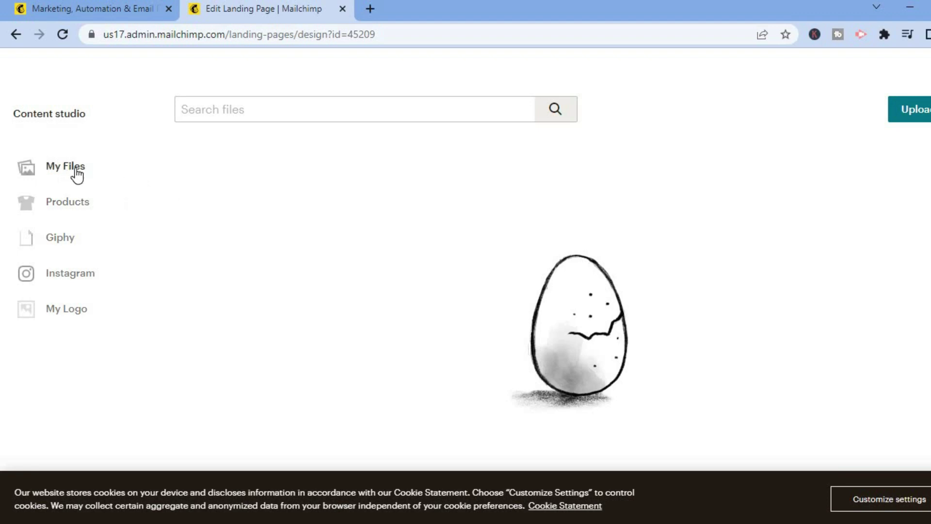
Step: Upload 870x489_lil_wayne from the Downloads folder as the button's linked file
click(897, 122)
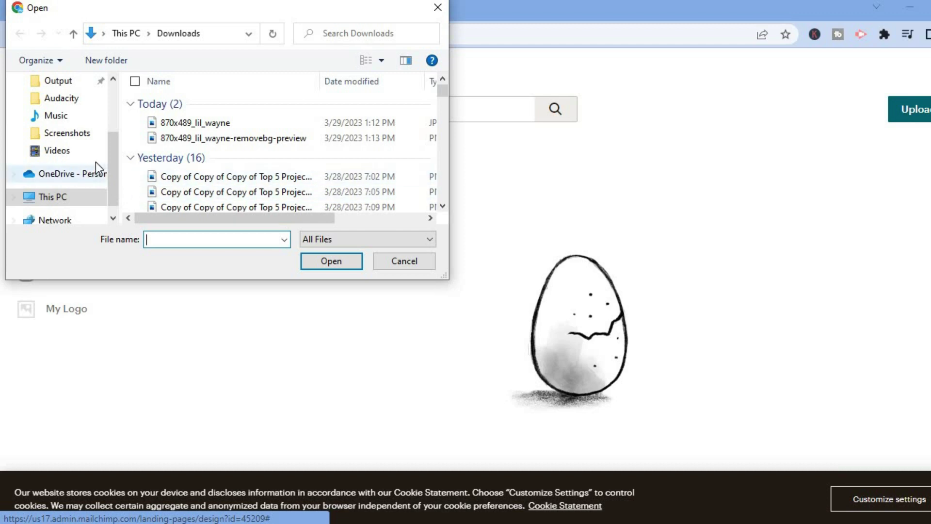
scroll(109, 118, up, 3)
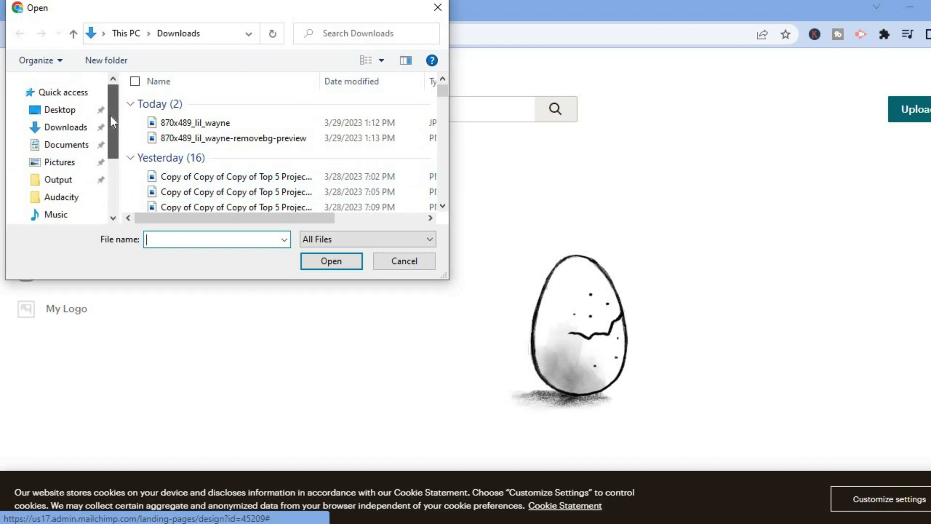
click(85, 132)
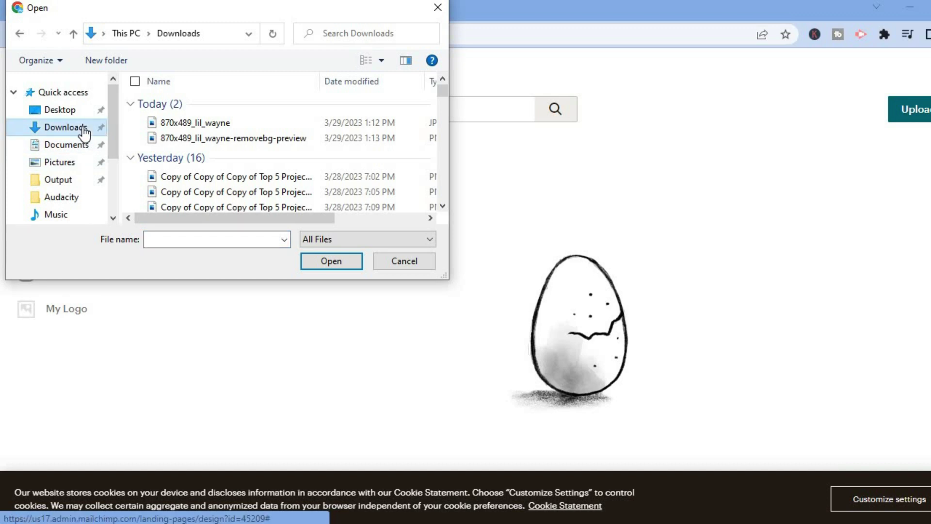
click(204, 123)
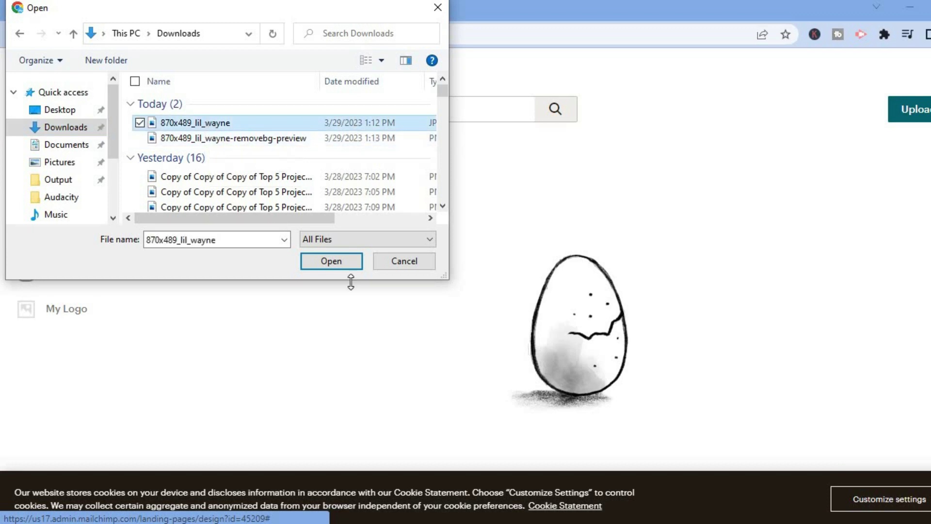
click(328, 261)
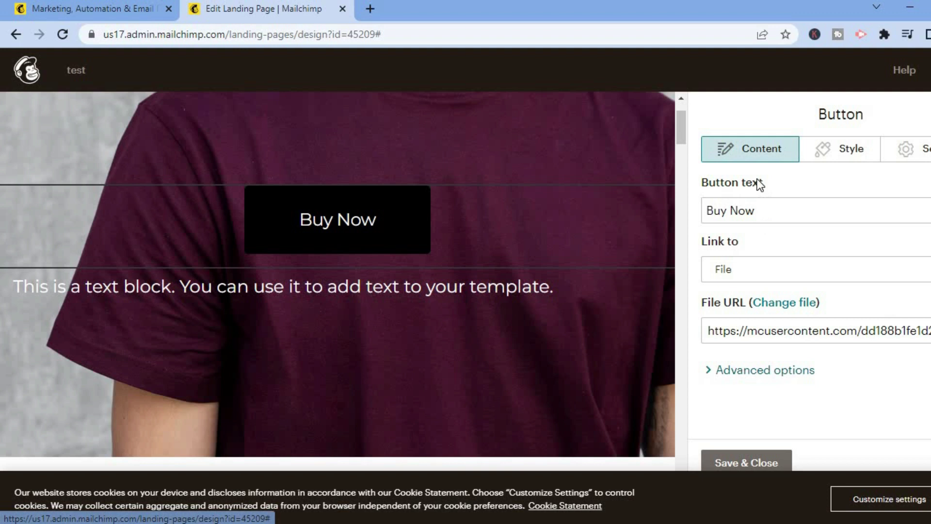
Step: Replace the button's Buy Now label with 'Download Now'
drag(767, 212, 671, 208)
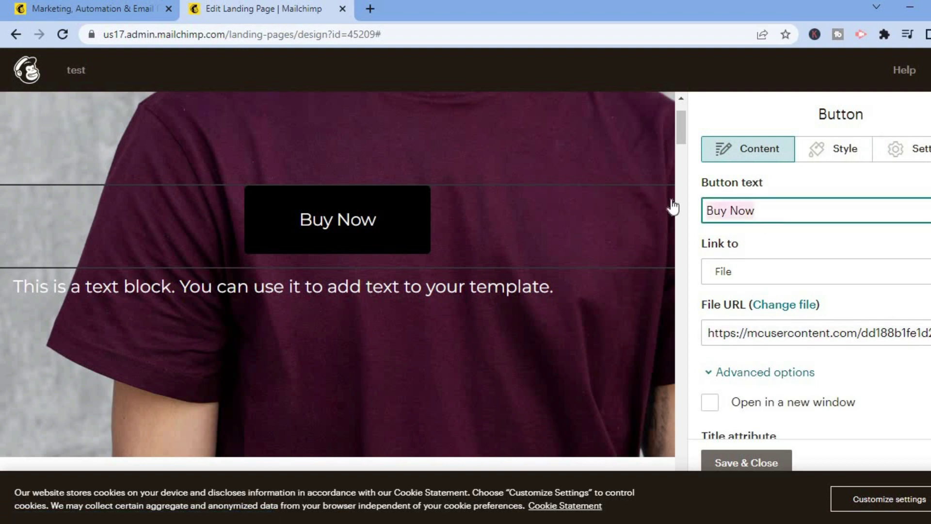
click(762, 209)
key(BackSpace)
key(BackSpace)
key(BackSpace)
key(BackSpace)
key(BackSpace)
key(BackSpace)
key(BackSpace)
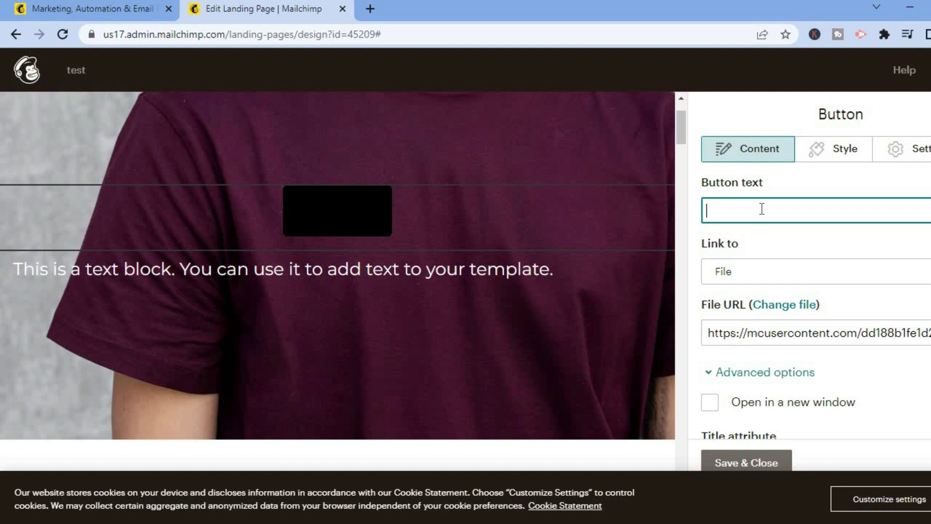
text(Do)
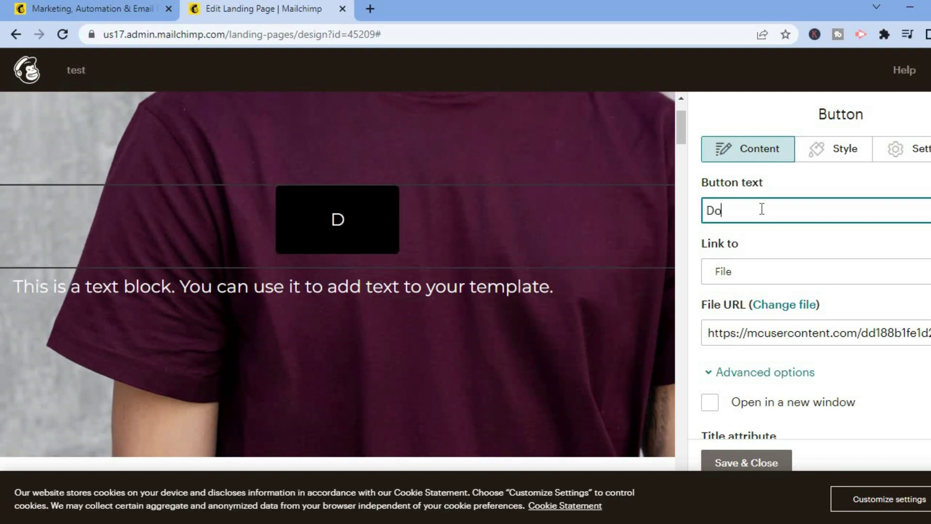
text(wnlo)
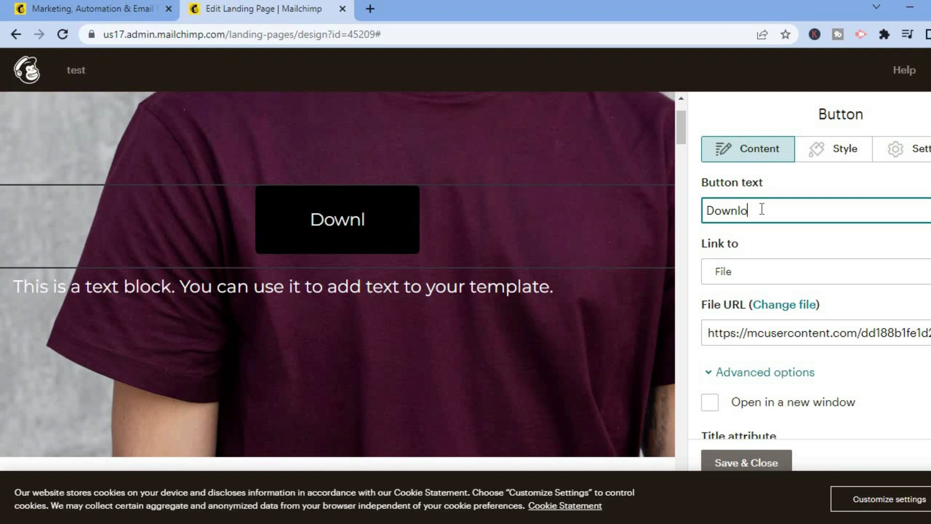
text(ad)
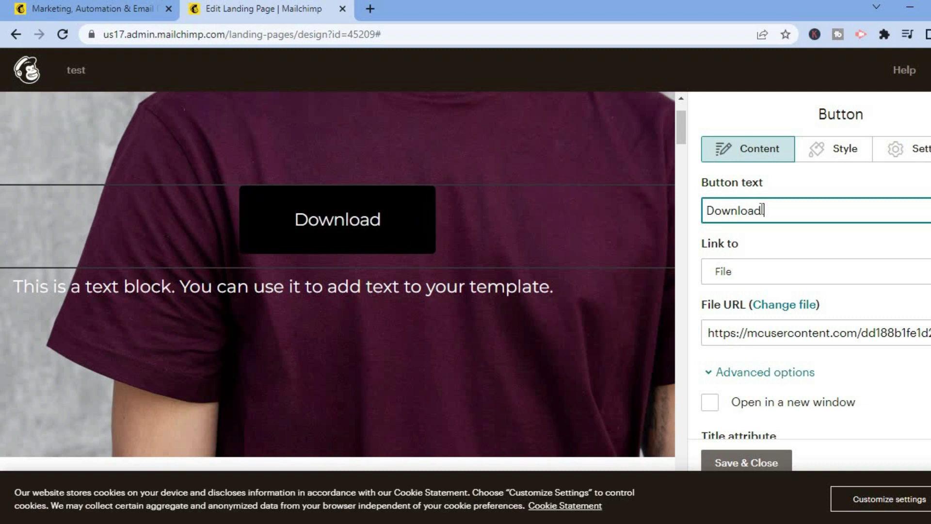
text( Now)
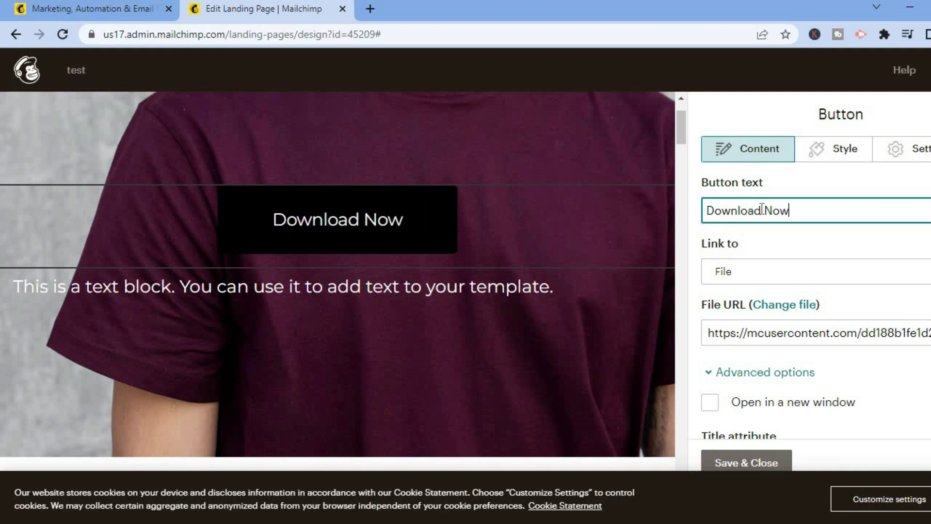
Step: Review the button's Style and Settings options, then save and close the button
click(832, 155)
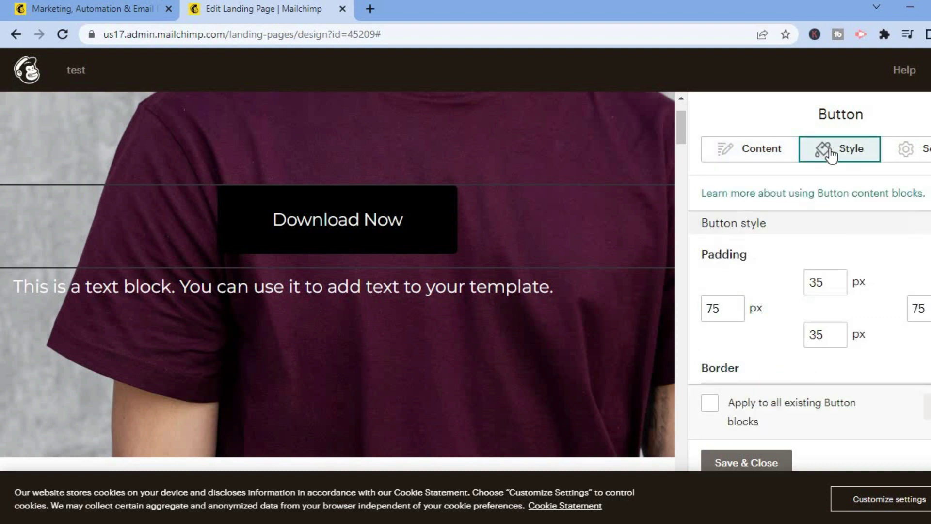
click(913, 152)
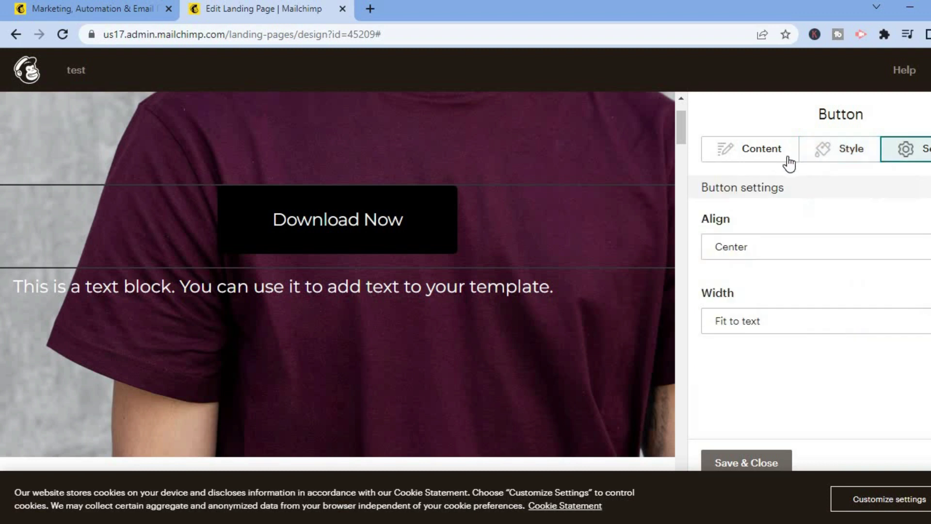
click(788, 156)
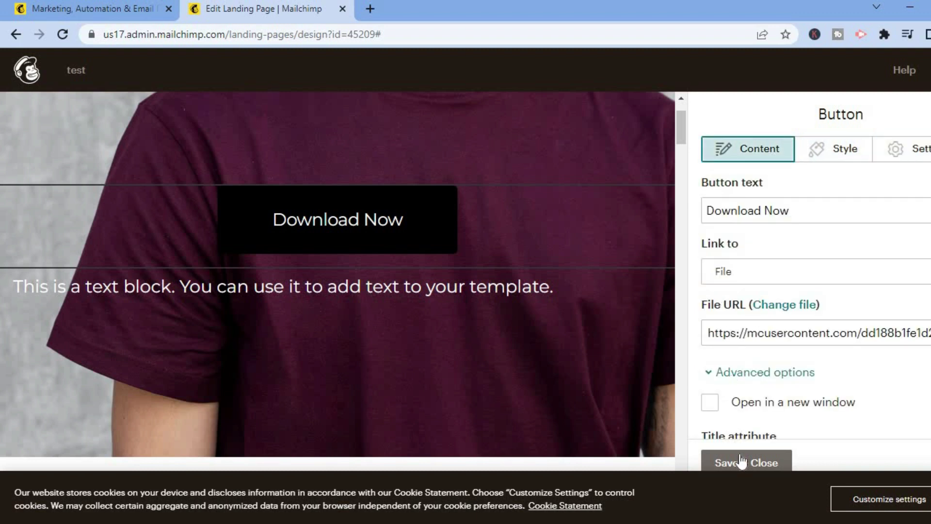
scroll(815, 281, down, 3)
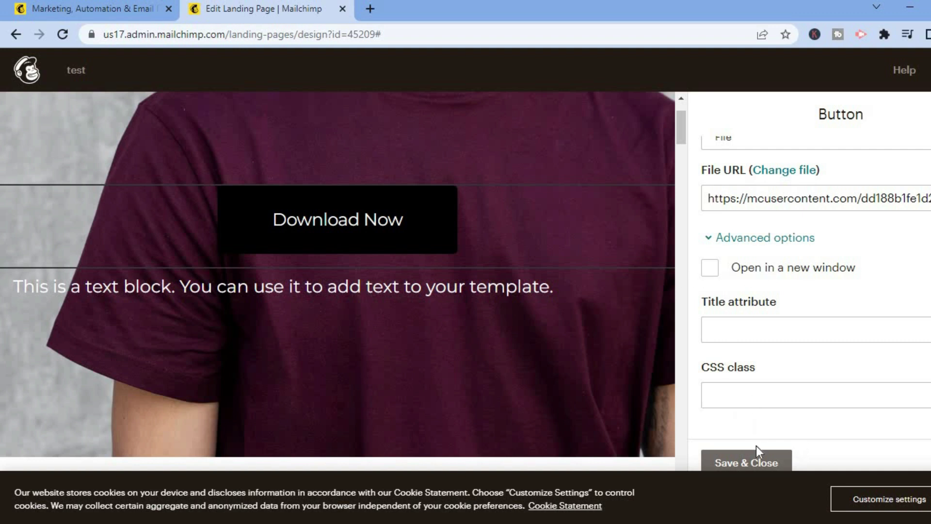
click(743, 461)
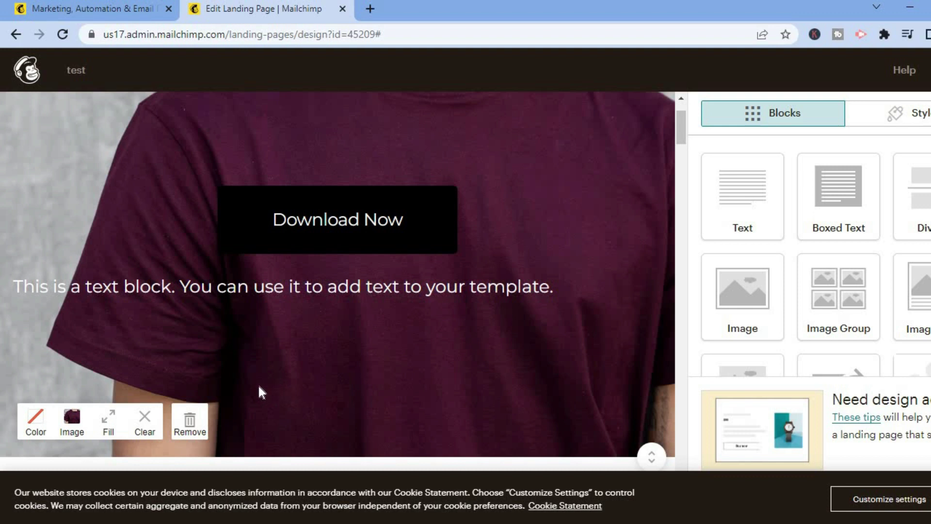
Step: Set the uploaded photo from Content studio as the hero section's background image
click(73, 431)
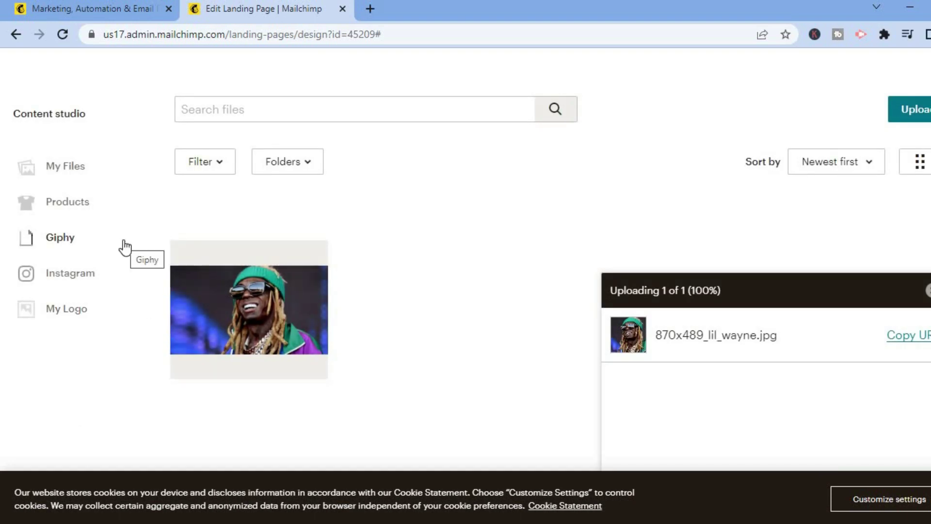
click(16, 41)
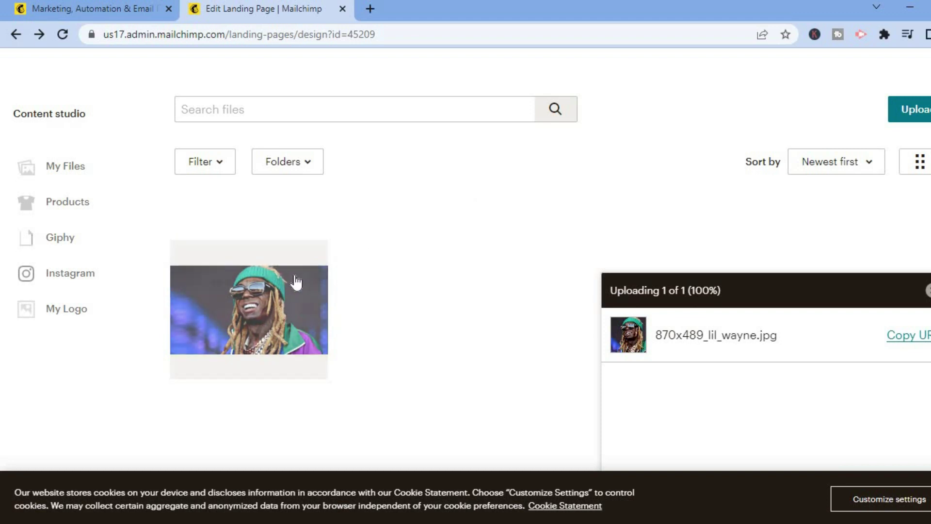
click(277, 328)
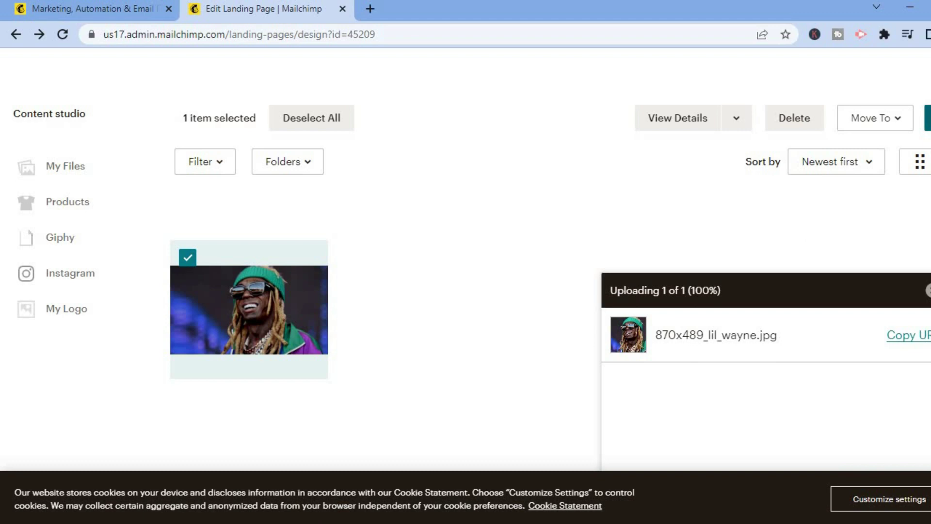
click(928, 118)
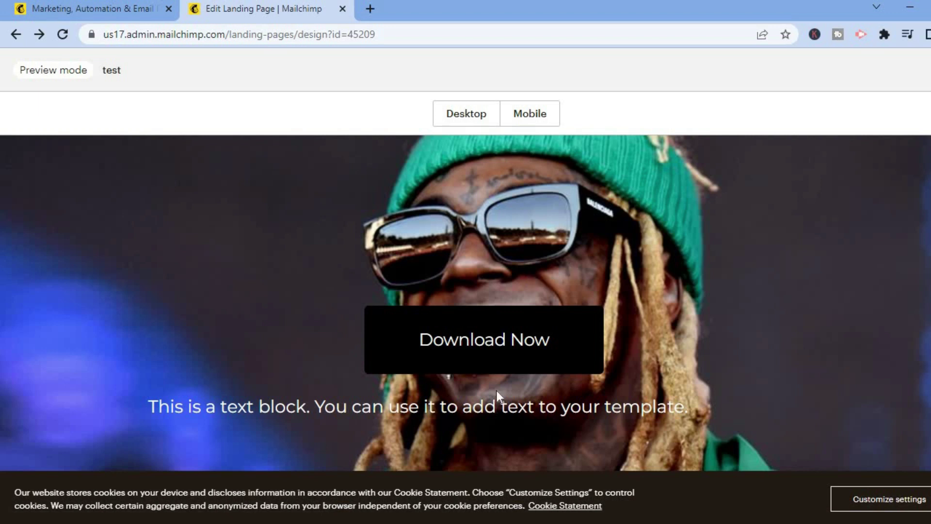
click(527, 118)
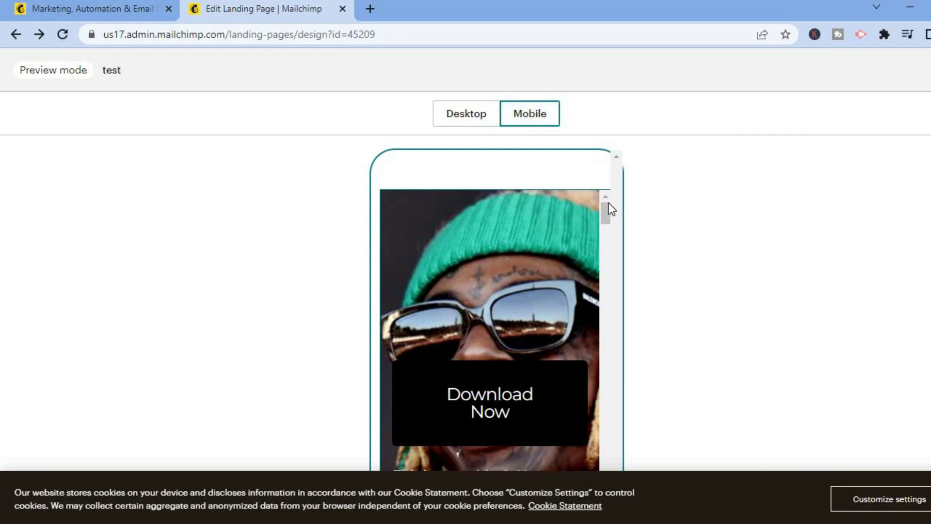
mouse_move(609, 213)
mouse_down()
mouse_move(609, 250)
mouse_move(609, 220)
mouse_up()
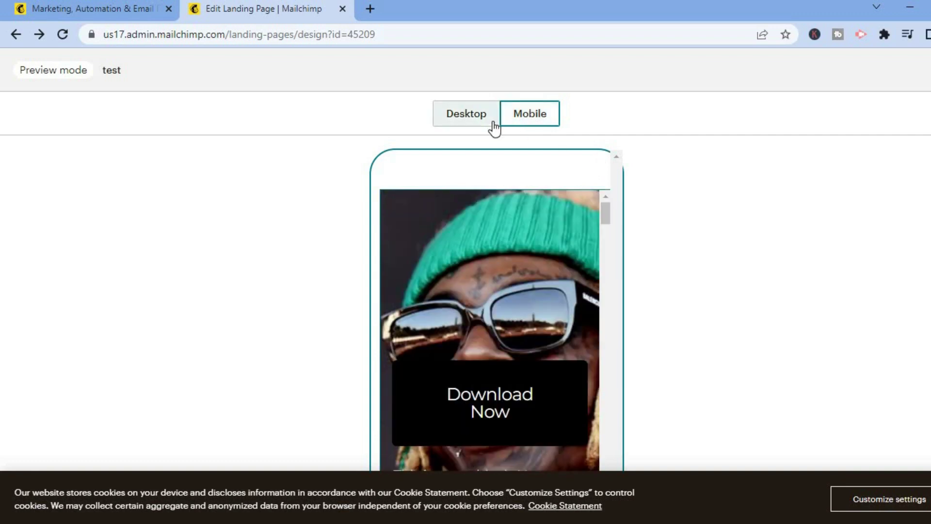
click(493, 127)
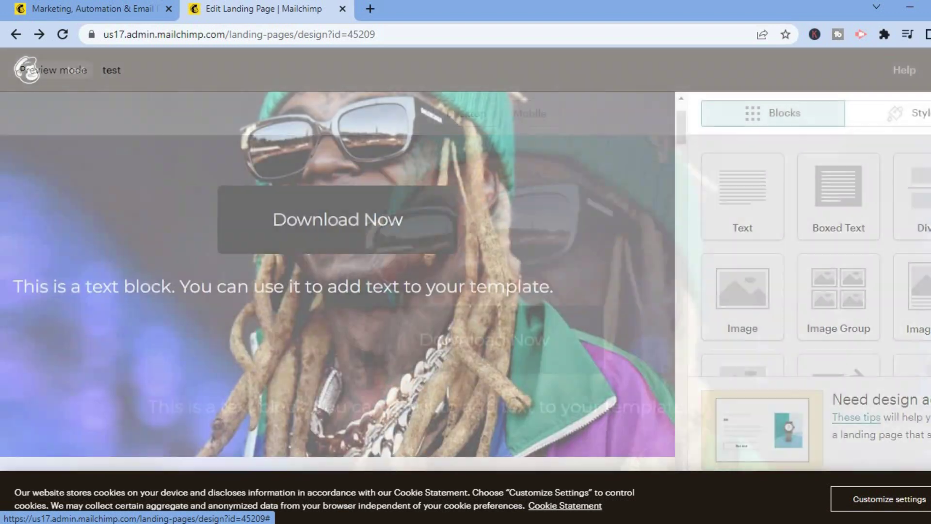
Step: Exit preview and Save & Close the editor, returning to the Draft publish checklist
key(Escape)
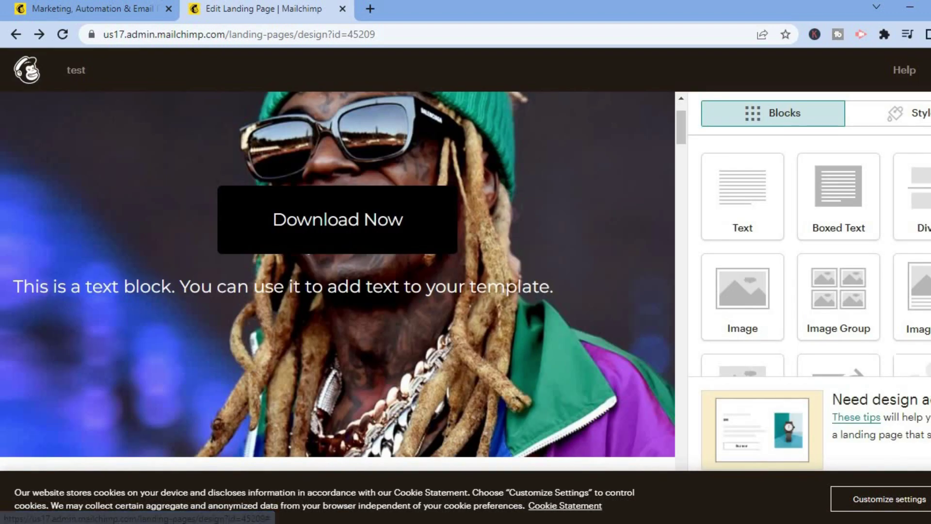
scroll(815, 257, down, 3)
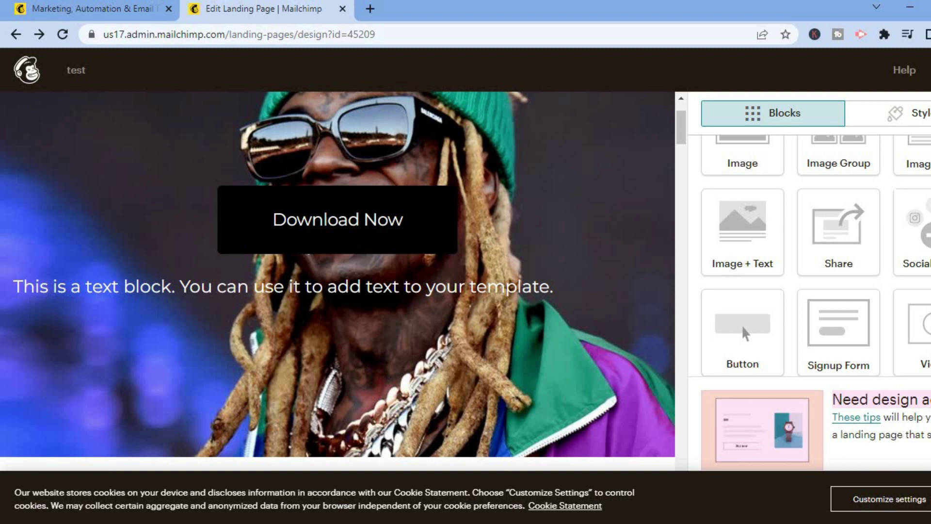
scroll(814, 256, up, 3)
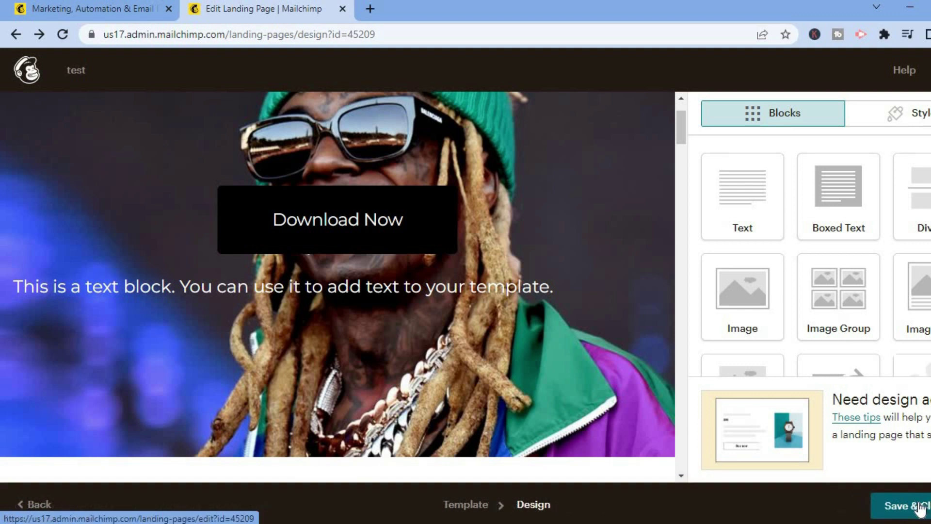
click(920, 507)
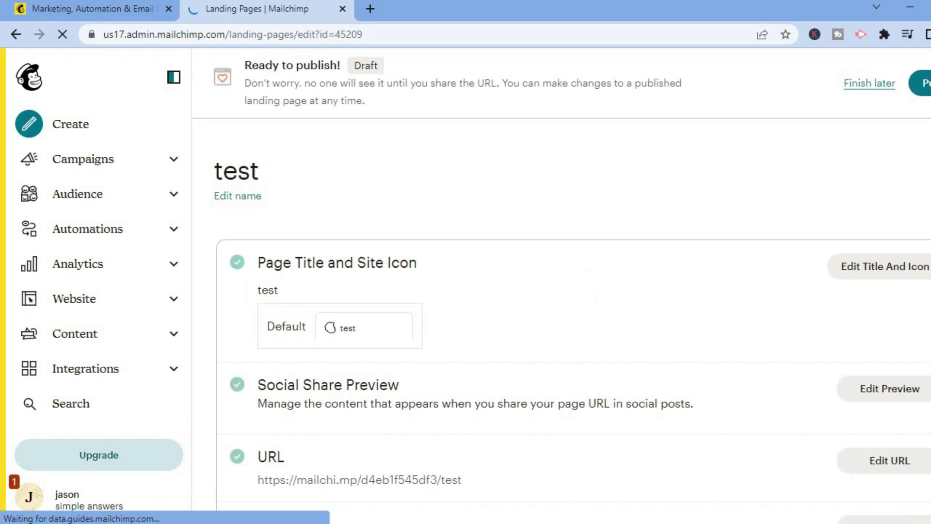
Step: Open the landing page's Edit URL options
scroll(572, 333, down, 2)
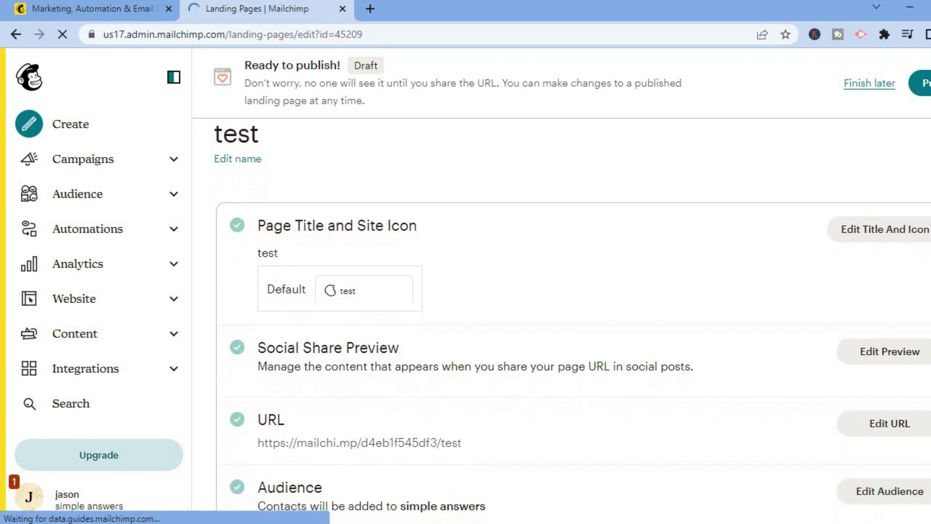
scroll(572, 334, down, 1)
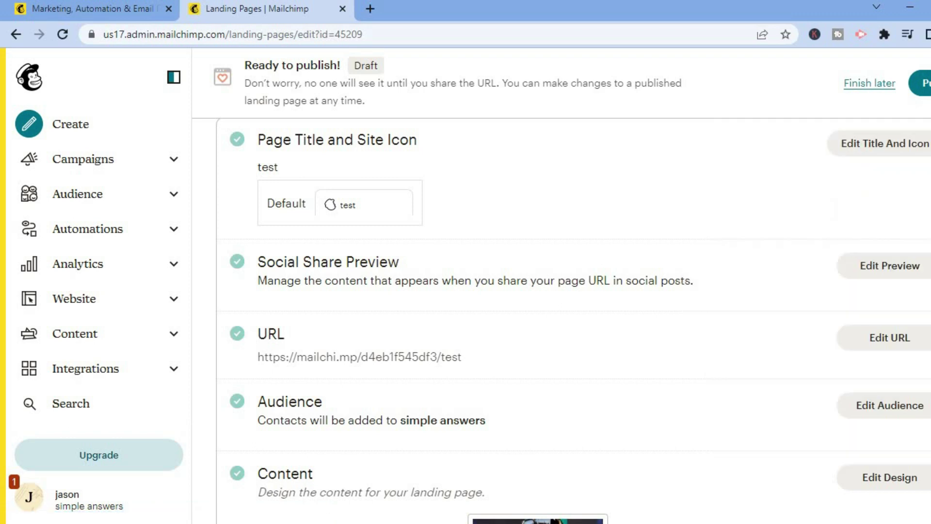
scroll(771, 286, down, 1)
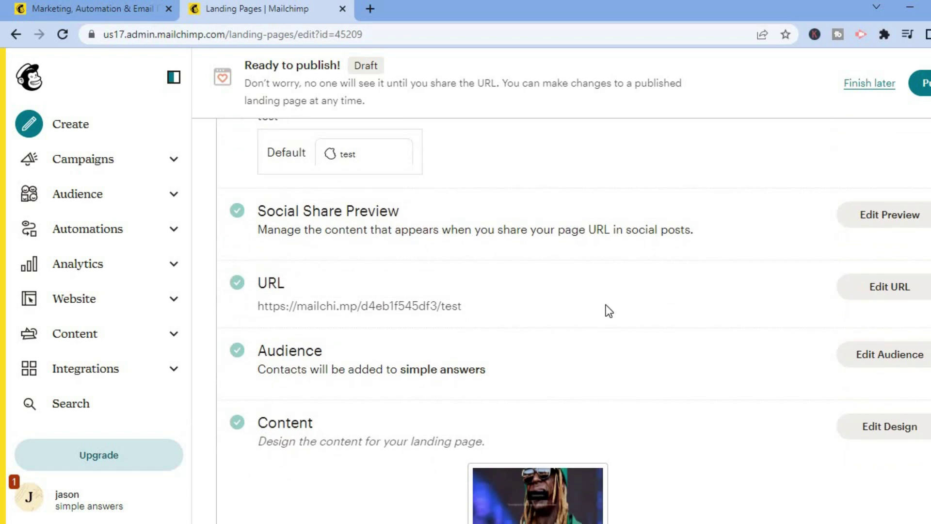
click(890, 286)
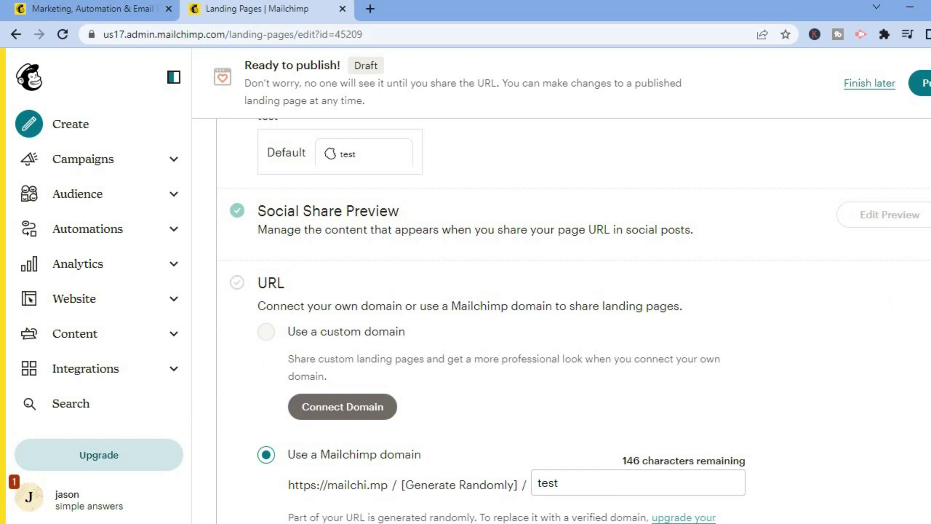
scroll(667, 326, down, 3)
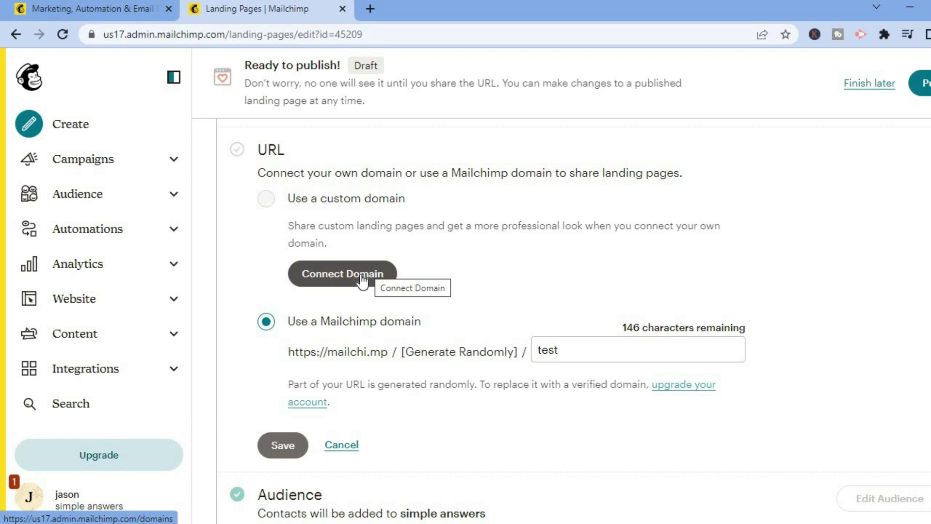
Step: Edit the 'test' slug after the Mailchimp domain and review the URL section
click(586, 348)
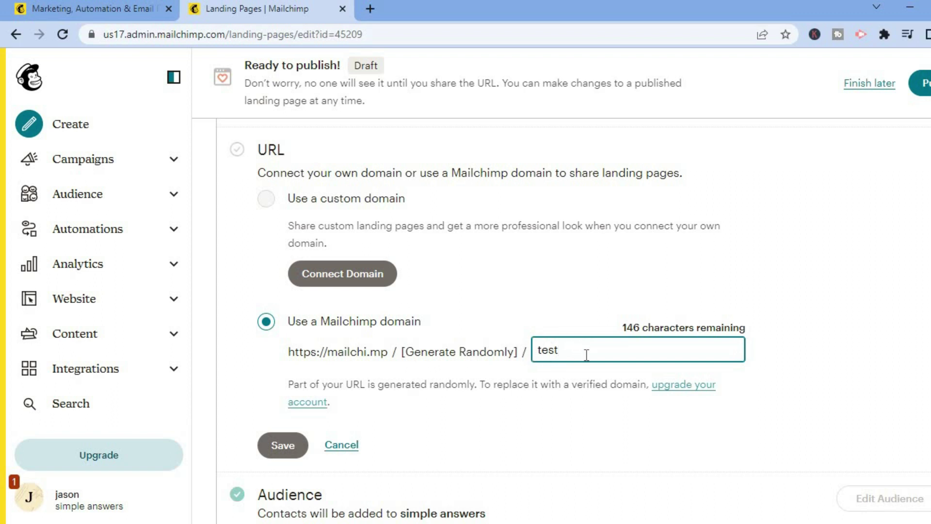
scroll(586, 355, down, 1)
scroll(587, 355, down, 5)
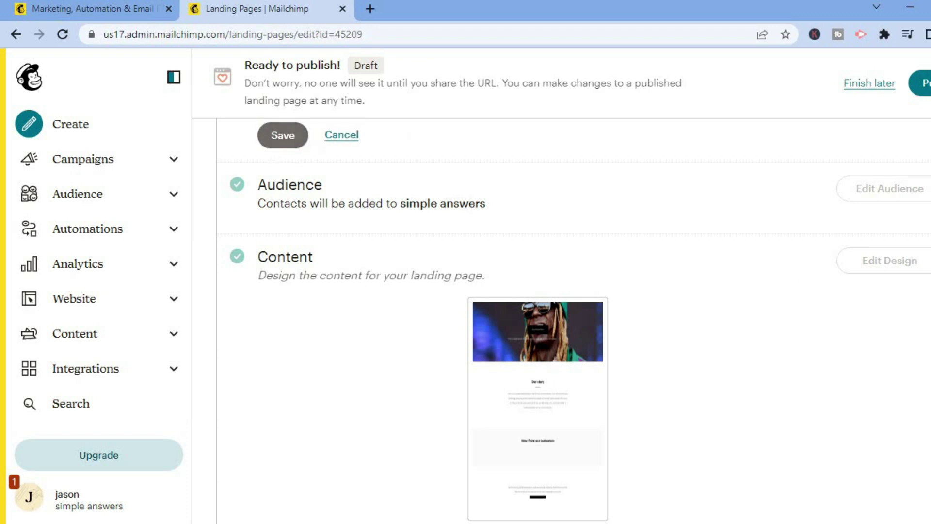
scroll(562, 320, down, 5)
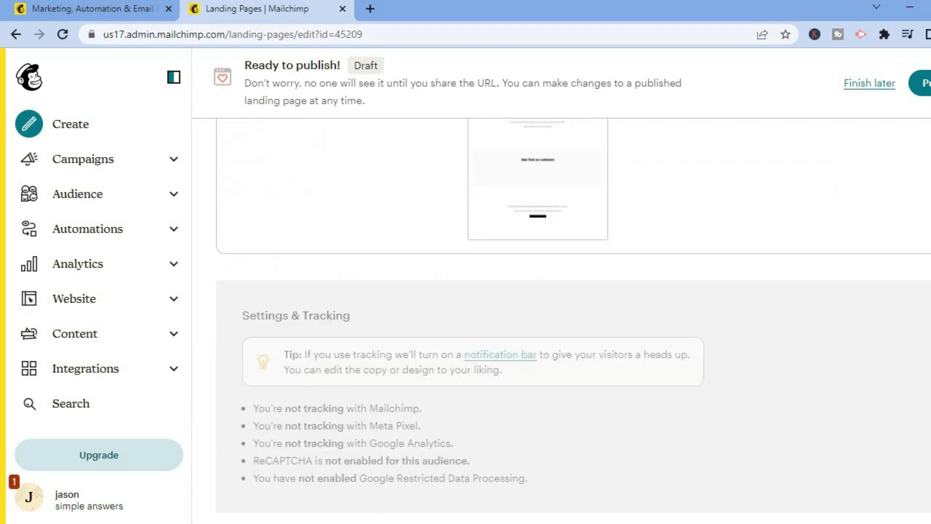
scroll(563, 320, up, 10)
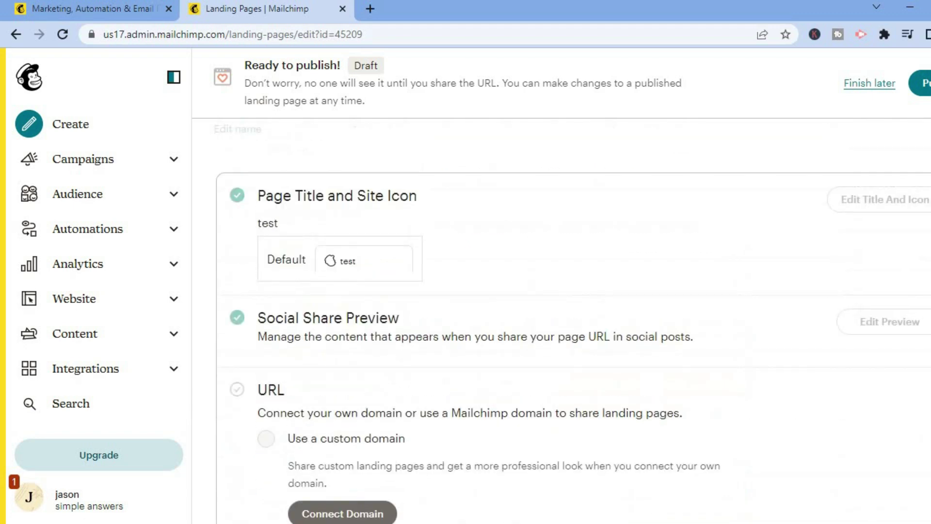